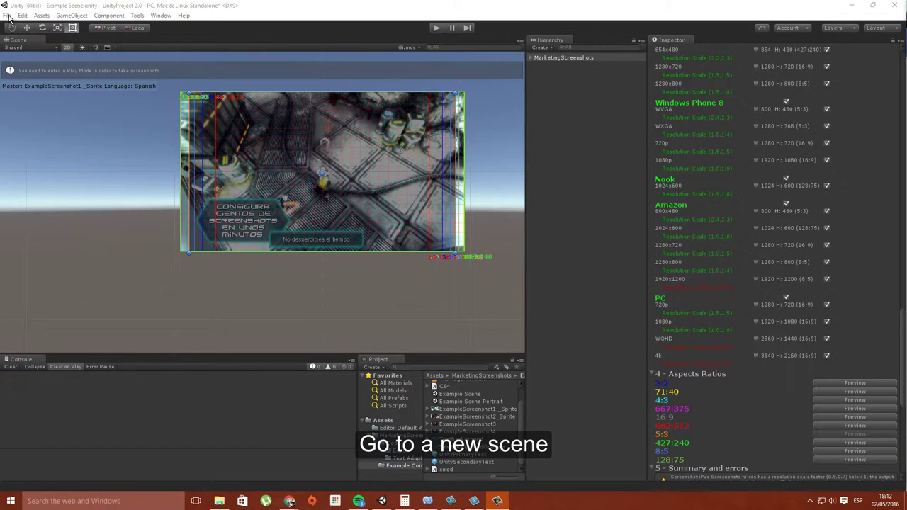
- Start a new Untitled scene without saving Example Scene changes, and open the Tools menu
click(8, 15)
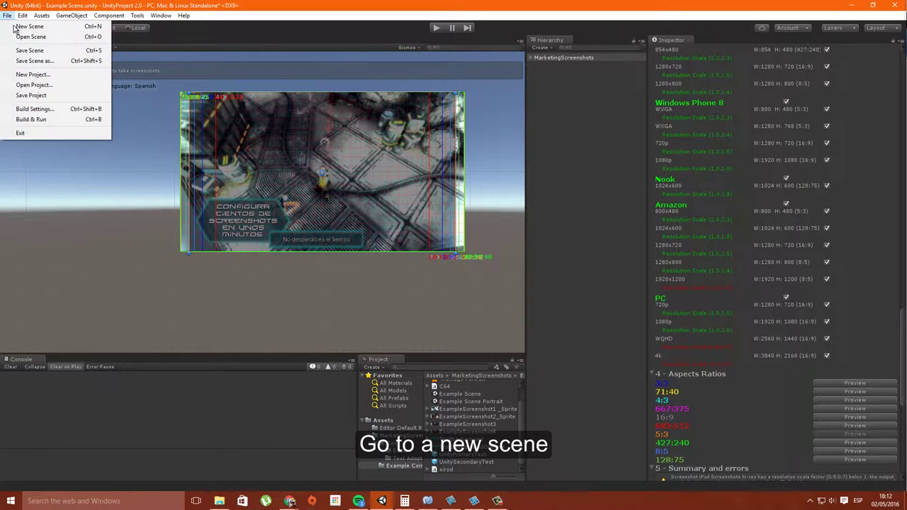
click(28, 27)
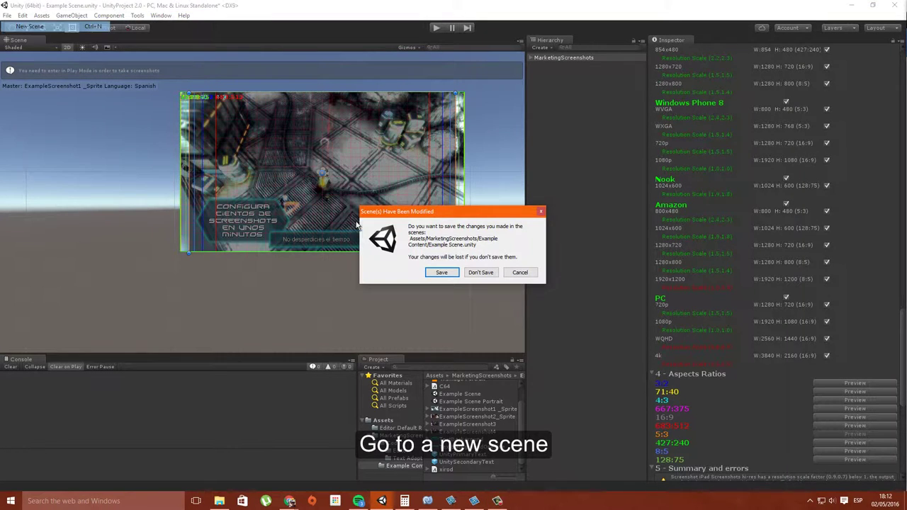
click(468, 277)
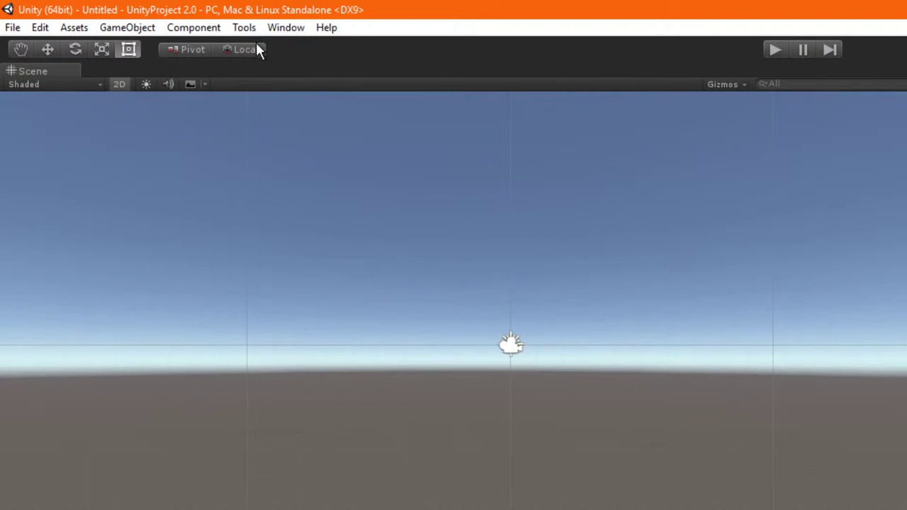
click(243, 27)
- Create a new screenshots package and add ExampleScreenshot1 _Sprite as the first 1920×1080 master
mouse_move(269, 46)
mouse_move(478, 48)
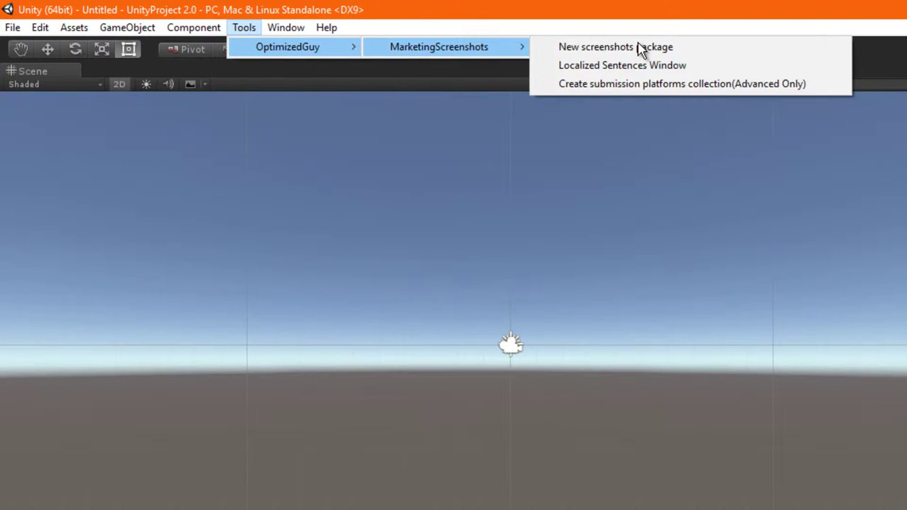
click(640, 48)
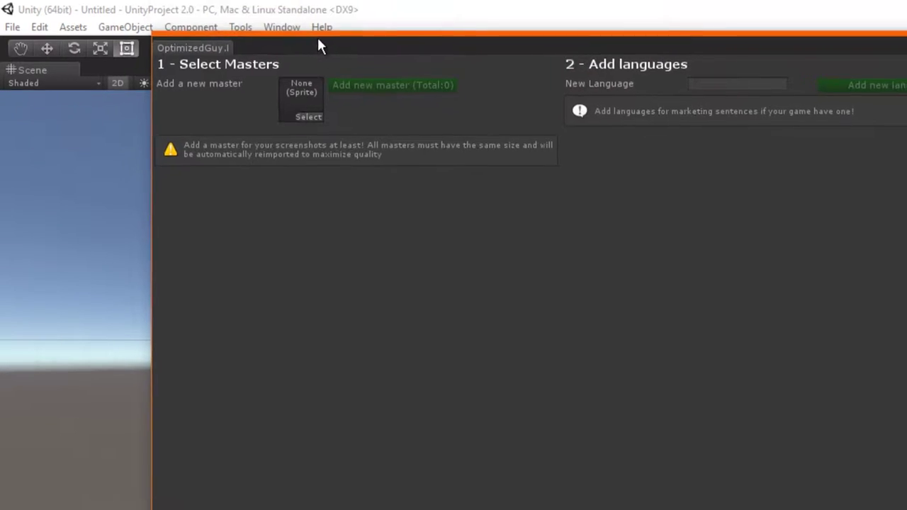
click(176, 67)
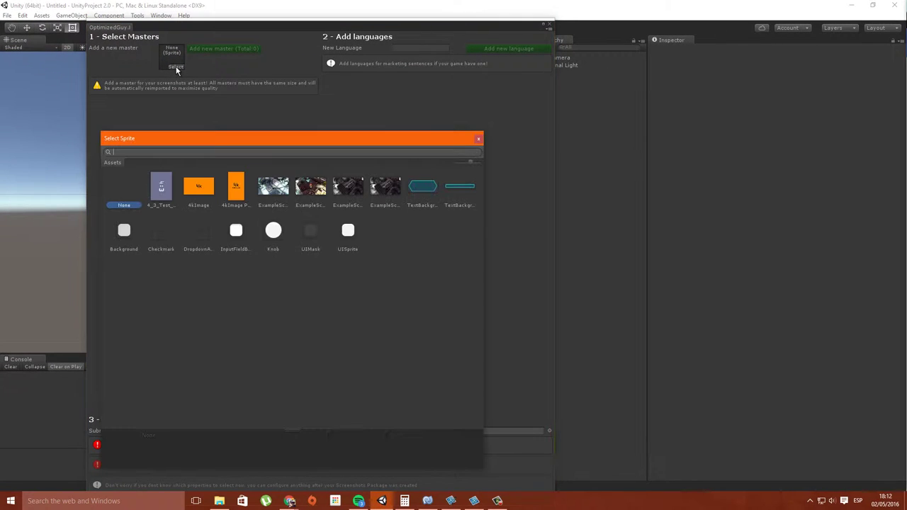
double_click(275, 196)
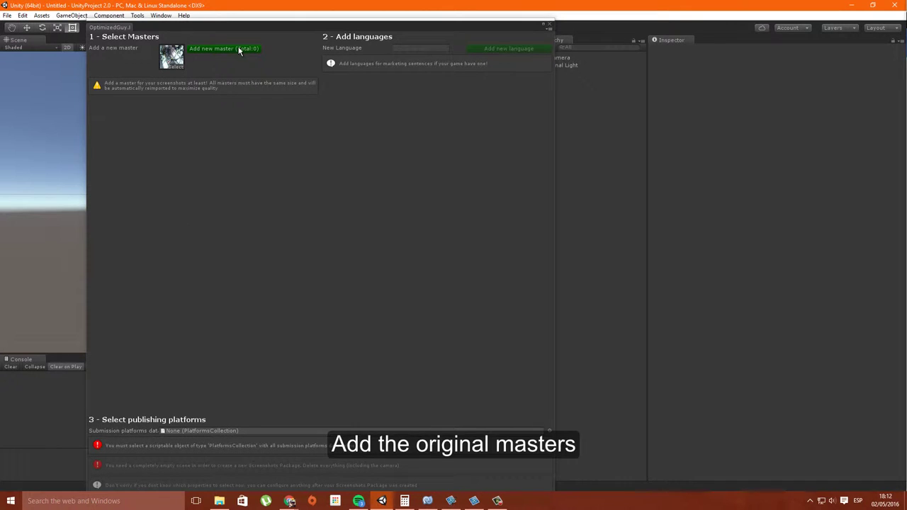
click(239, 48)
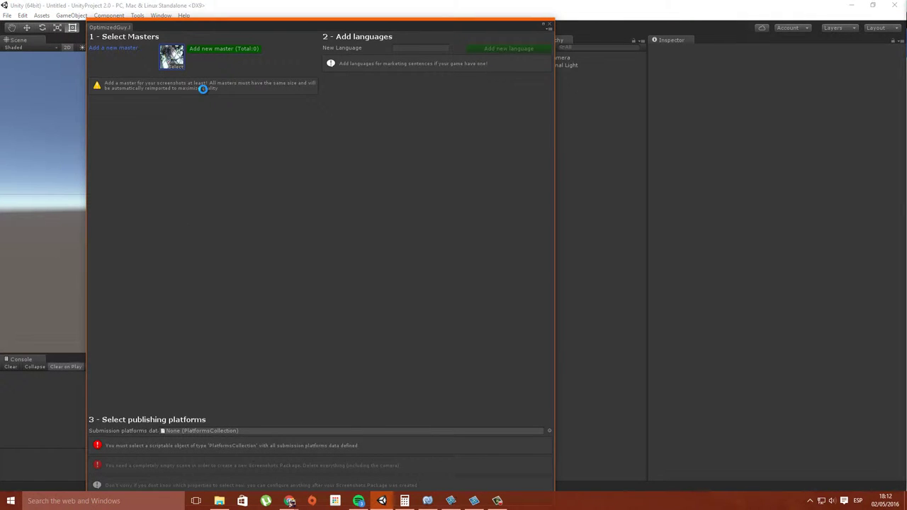
- Add ExampleScreenshot2_Sprite and ExampleScreenshot3 as the second and third masters
click(175, 65)
click(310, 186)
click(239, 48)
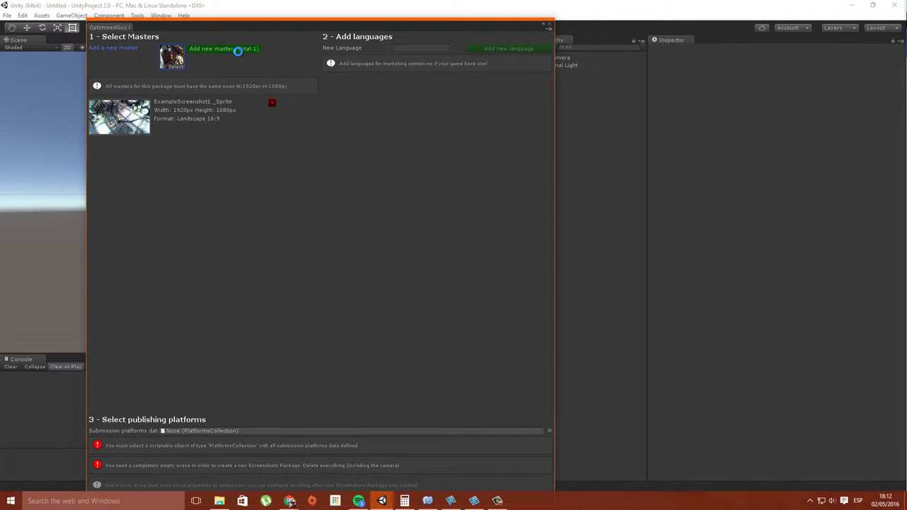
click(238, 51)
click(175, 66)
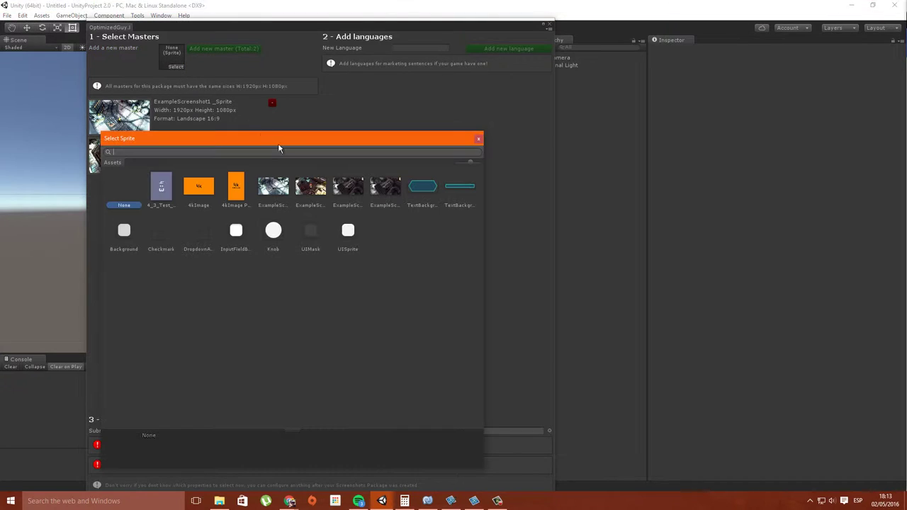
double_click(346, 192)
click(235, 47)
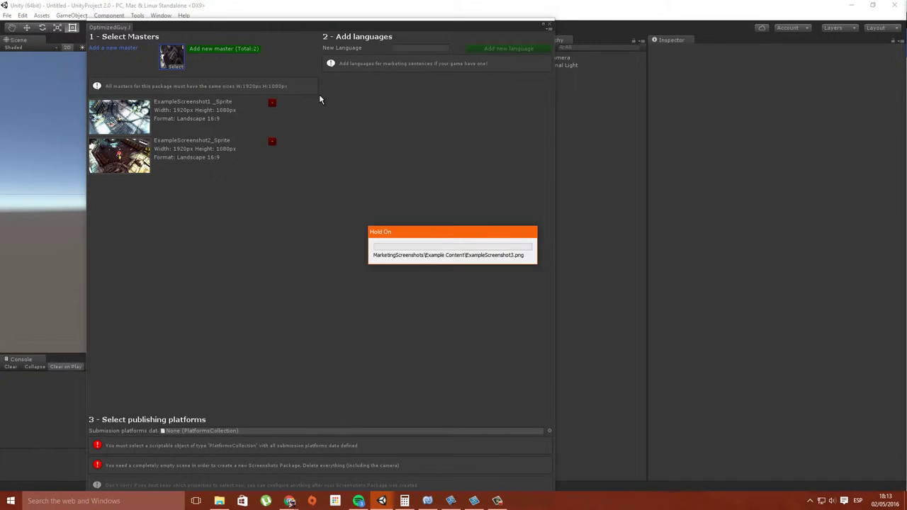
- Add English, then Spanish (correcting the misspelled entry), to the package's language list
click(420, 48)
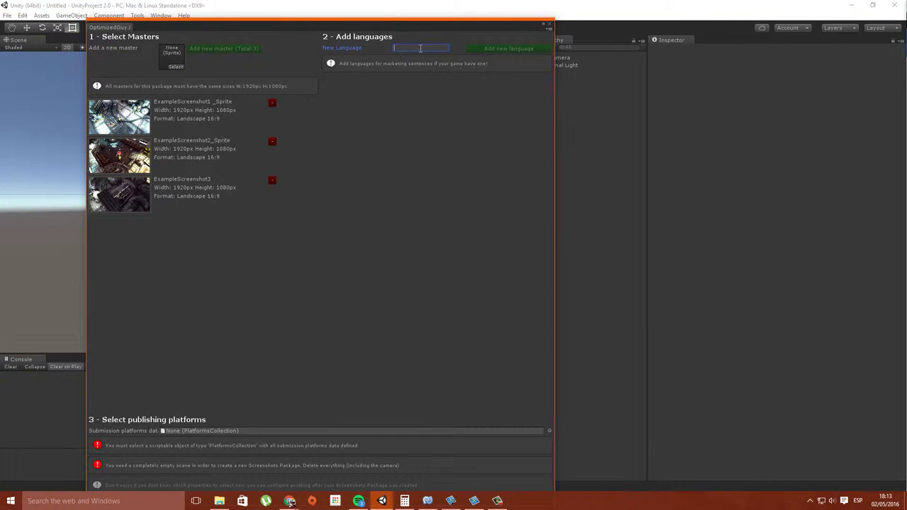
text(English)
key(Return)
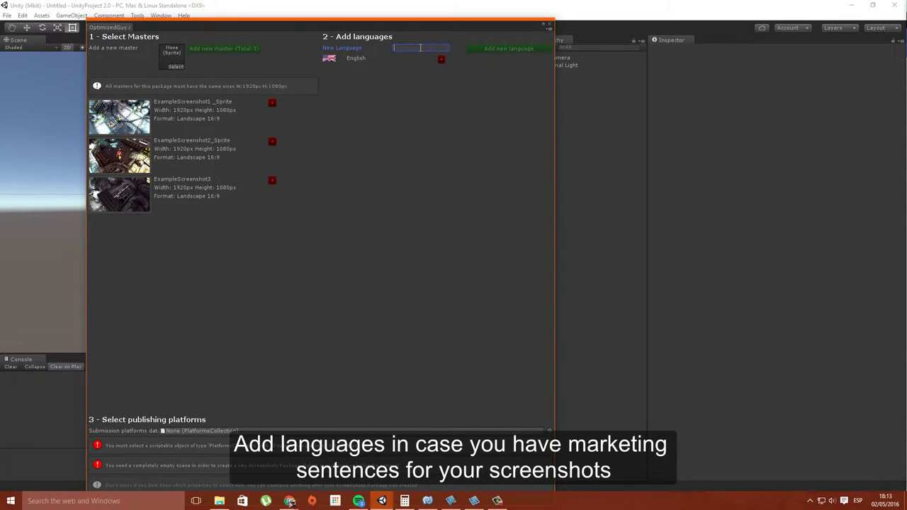
text(SPan)
key(ctrl+a)
text(Spanish)
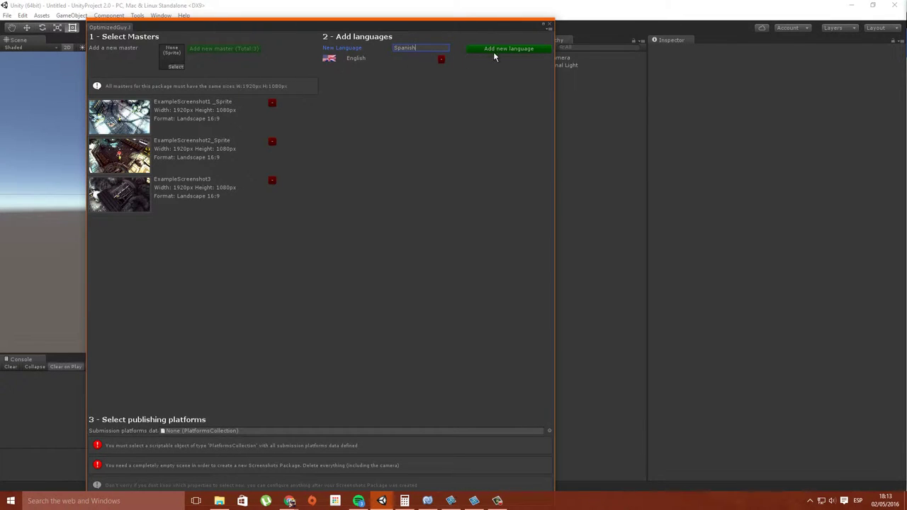
click(493, 49)
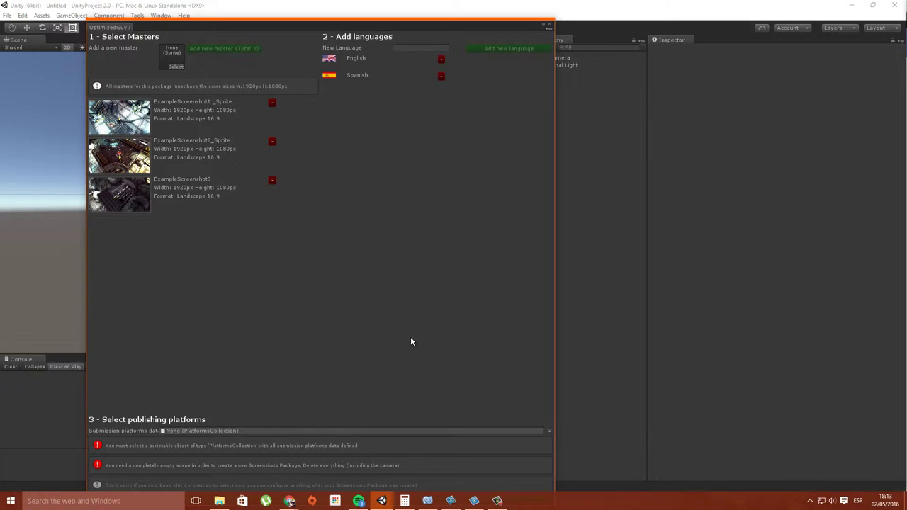
- Use SubmissionPlatformsCollection with iOS and Android targeted, and dock the package window beside Scene
click(548, 432)
double_click(157, 179)
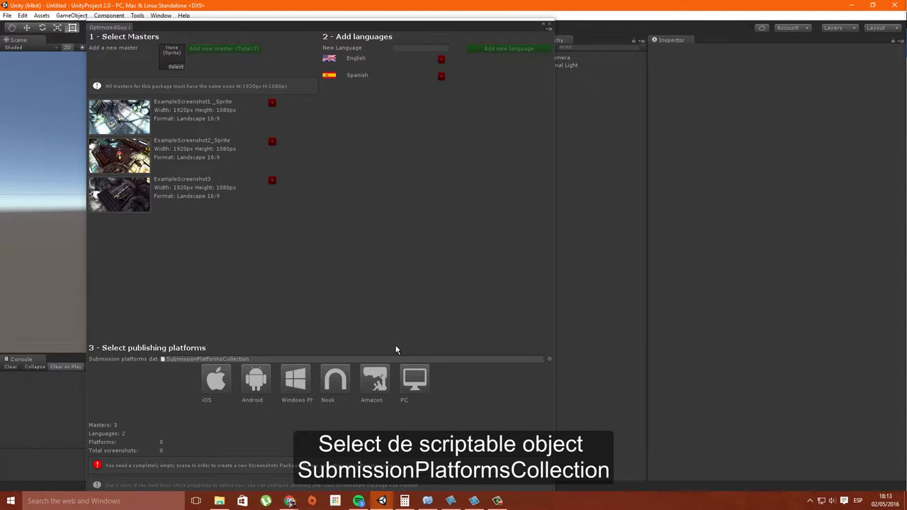
click(221, 384)
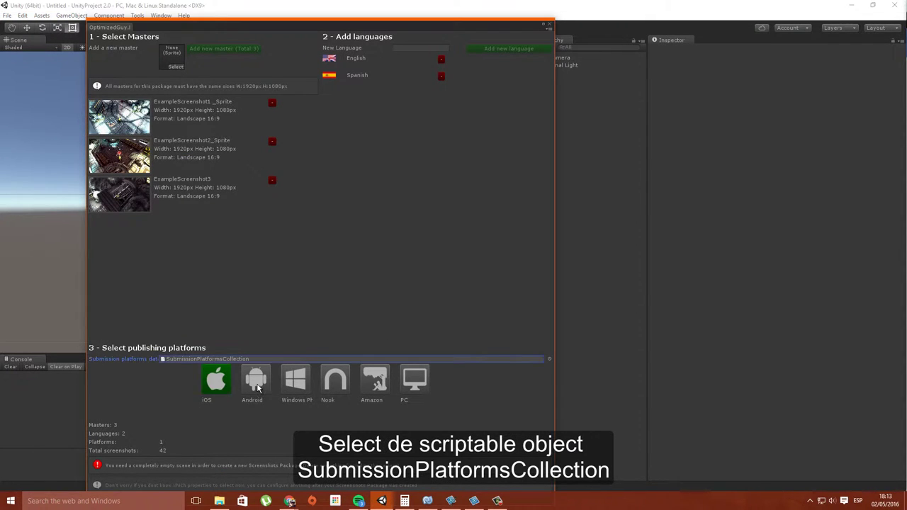
click(258, 386)
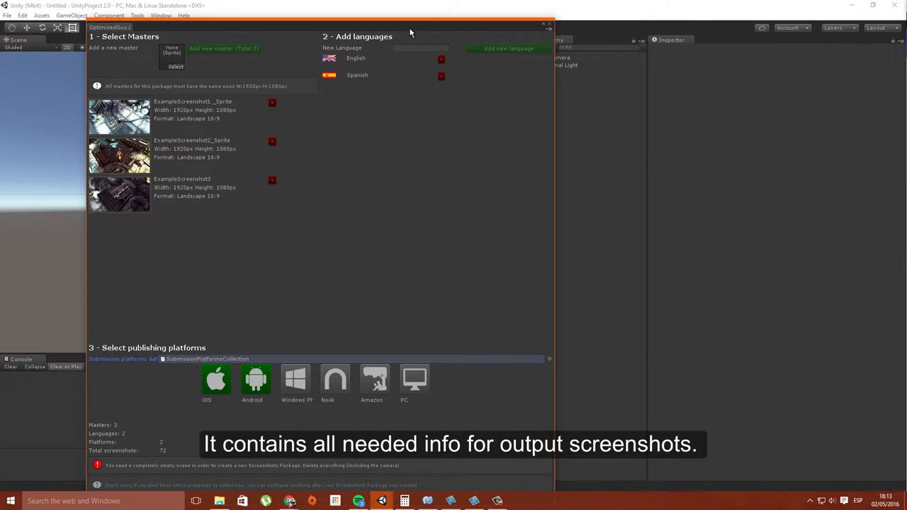
drag(409, 31, 411, 15)
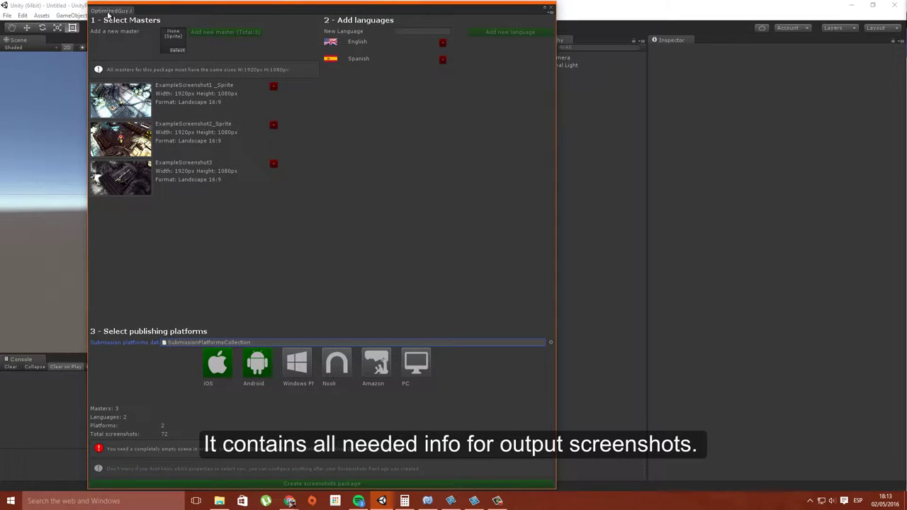
drag(67, 48, 65, 43)
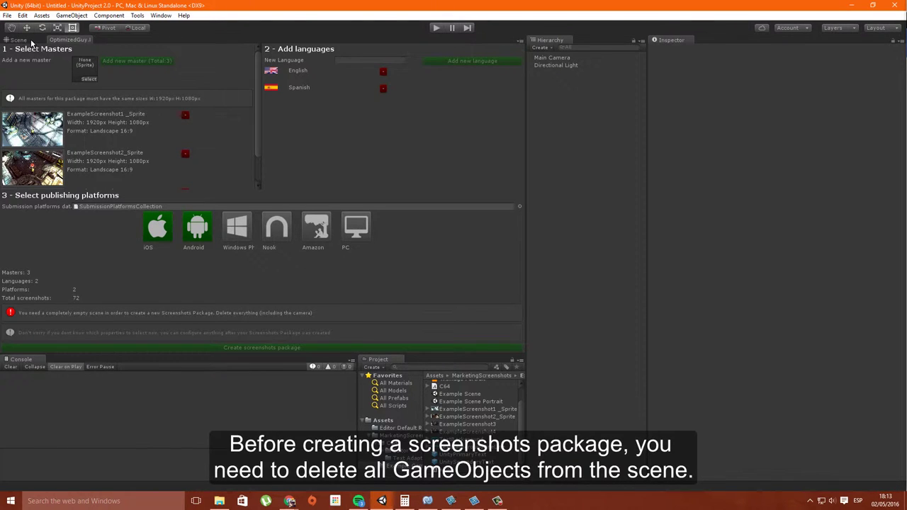
- Delete Main Camera and Directional Light, then create the screenshots package in the scene
click(29, 41)
click(566, 59)
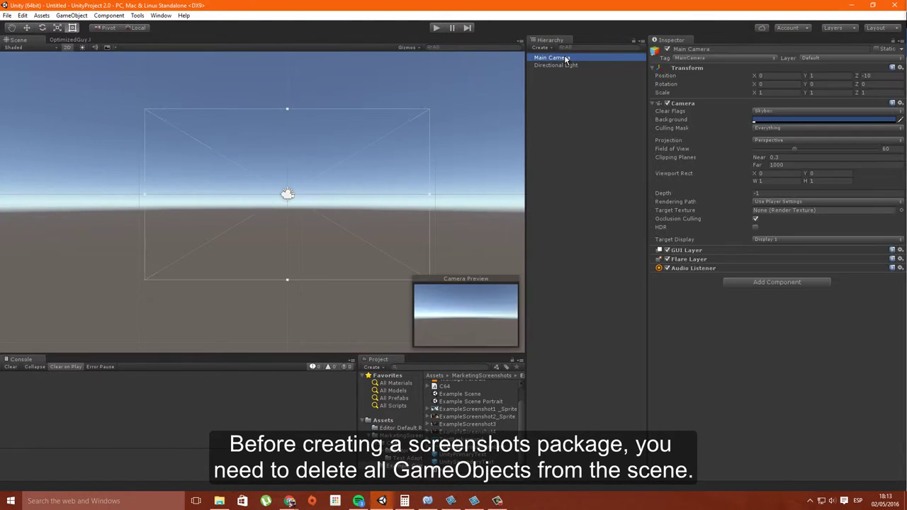
key(Delete)
click(565, 59)
key(Delete)
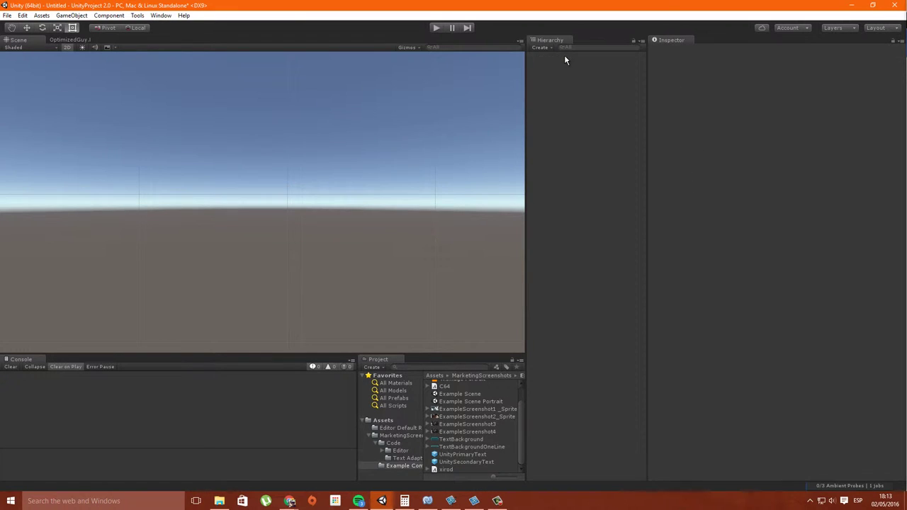
click(78, 40)
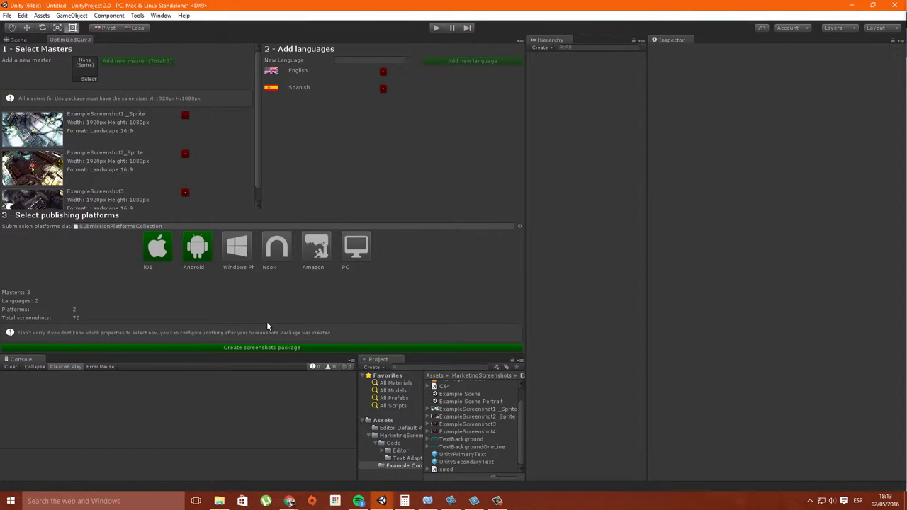
click(271, 347)
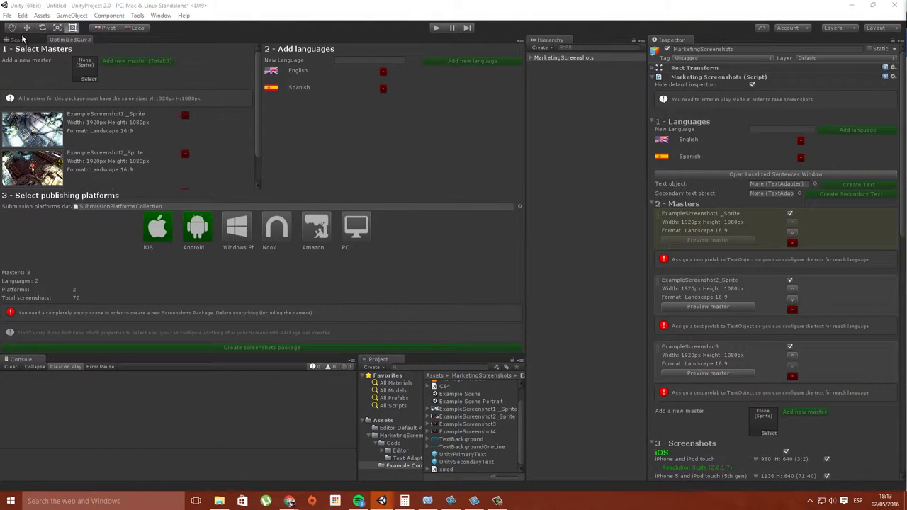
- Assign UnityPrimaryText and UnitySecondaryText as the primary and secondary text objects
click(18, 40)
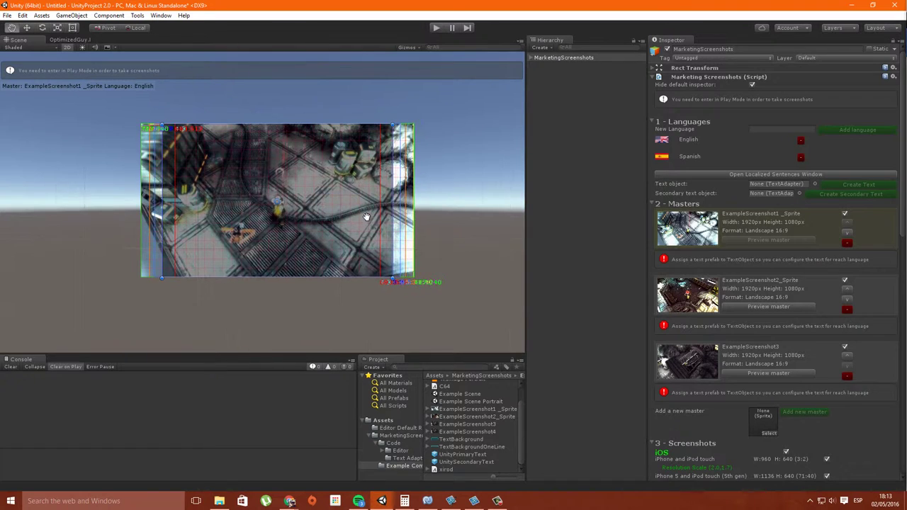
scroll(764, 228, down, 3)
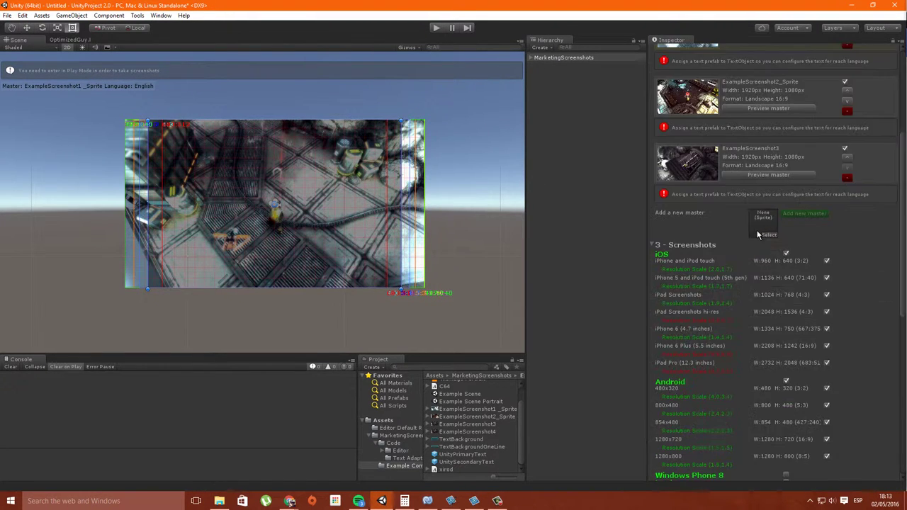
scroll(759, 244, down, 3)
scroll(752, 260, down, 3)
scroll(751, 262, up, 5)
scroll(751, 266, up, 5)
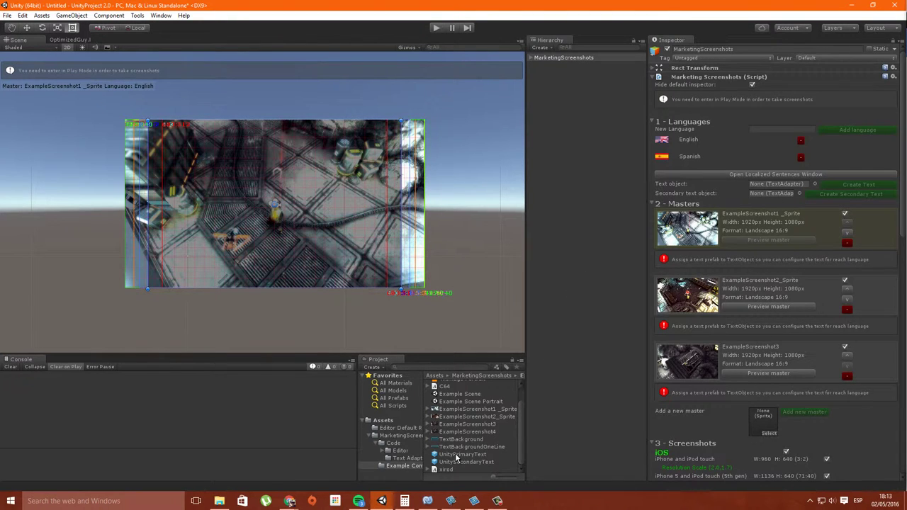
drag(456, 459, 772, 185)
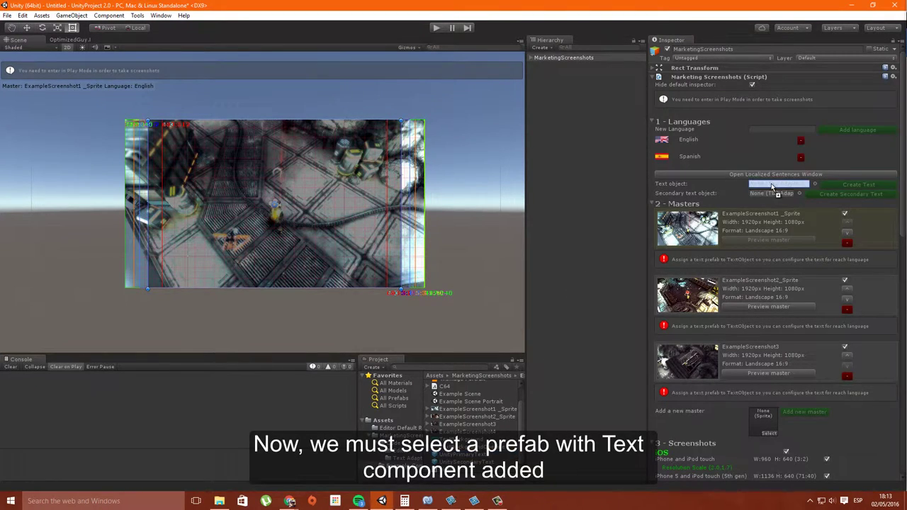
drag(773, 186, 774, 186)
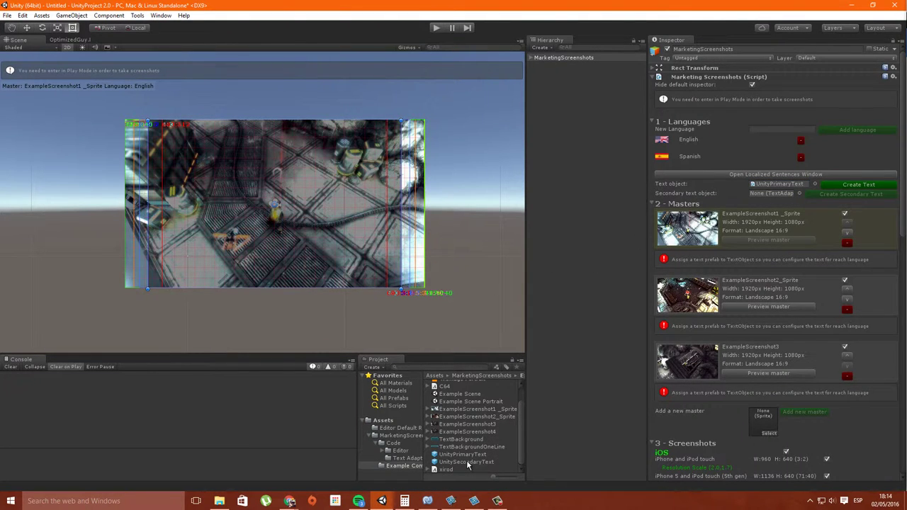
drag(468, 466, 774, 201)
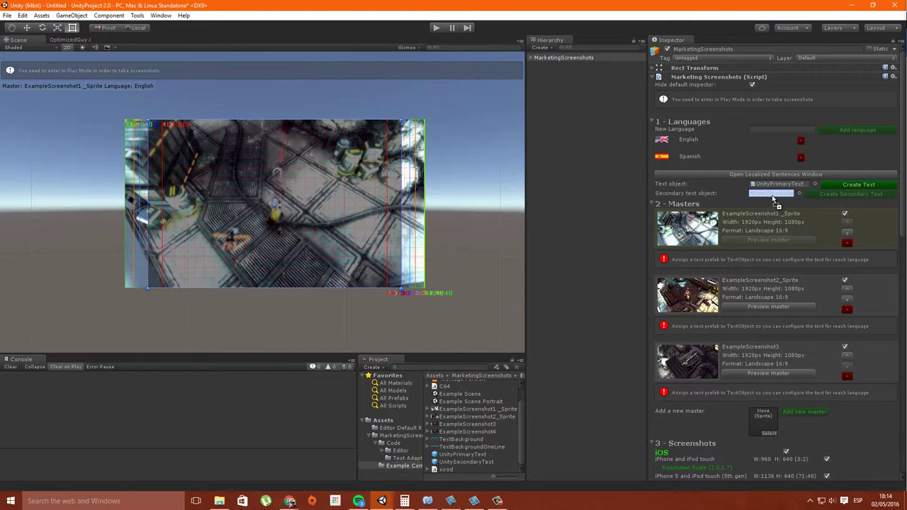
- Generate primary and secondary text copies for every master
click(858, 185)
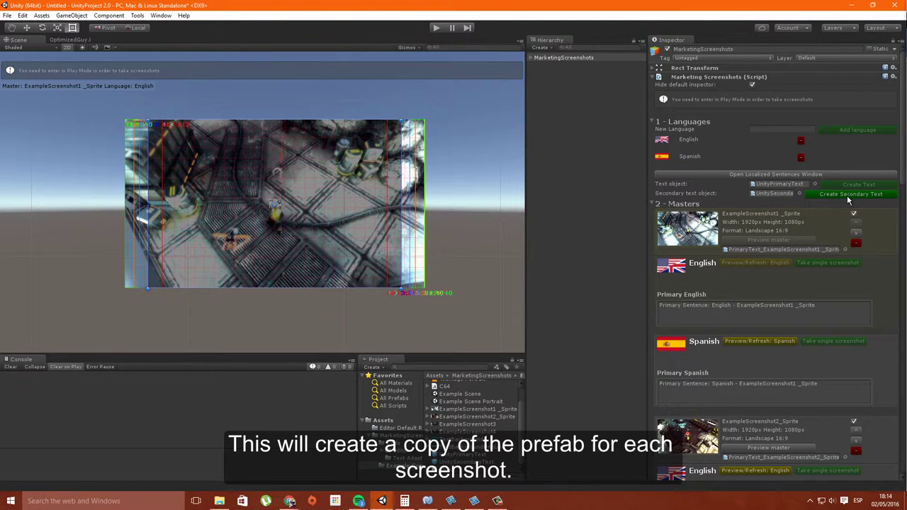
click(847, 195)
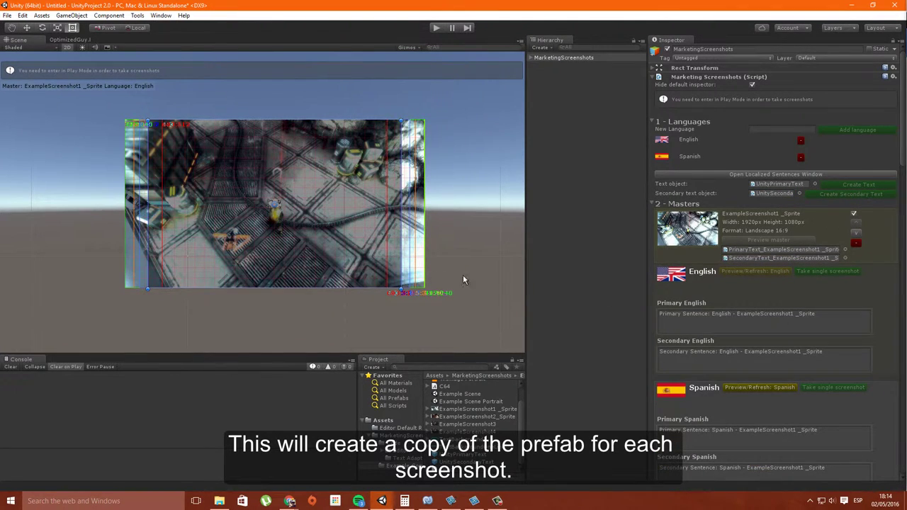
scroll(763, 290, down, 4)
scroll(764, 294, down, 2)
scroll(764, 294, down, 4)
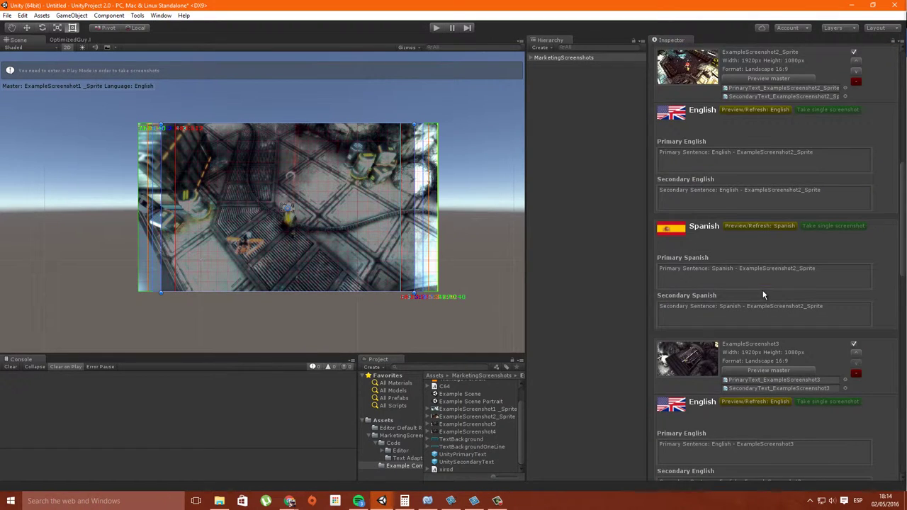
scroll(763, 295, up, 3)
scroll(762, 298, up, 3)
scroll(762, 303, up, 2)
scroll(760, 308, up, 1)
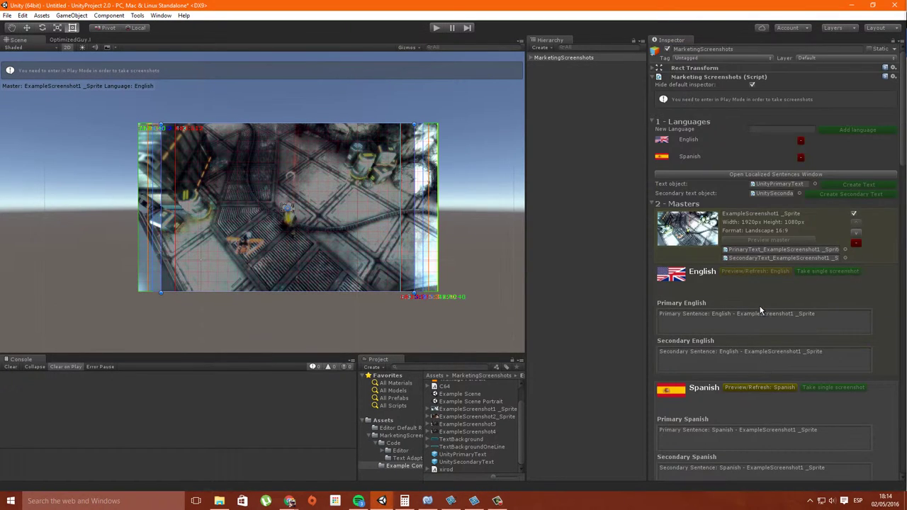
- Enlarge PrimaryText_ExampleScreenshot1 and drag it down-left, then drag SecondaryText below it
click(753, 249)
double_click(600, 103)
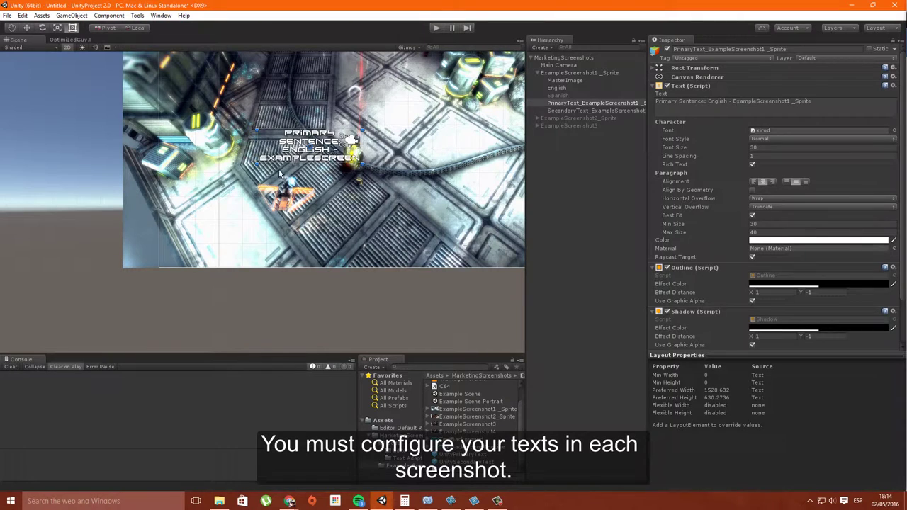
drag(316, 161, 269, 237)
click(583, 111)
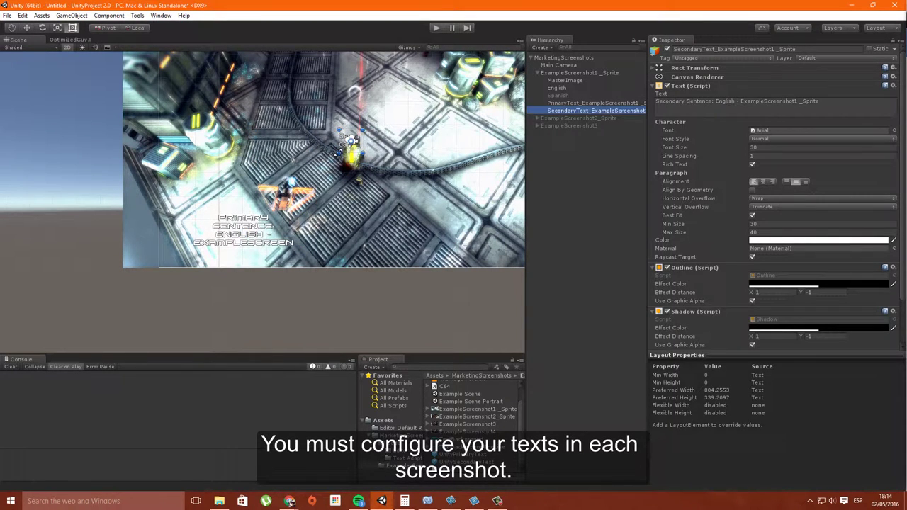
drag(352, 140, 357, 234)
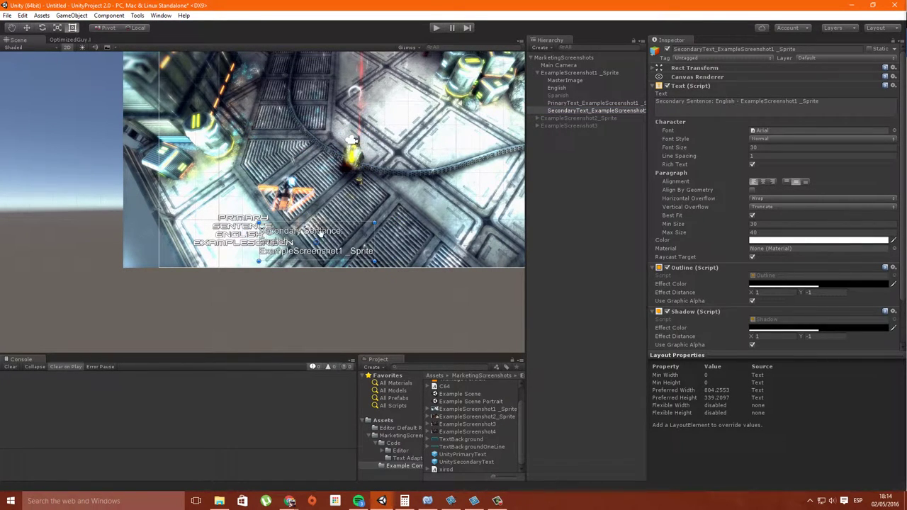
- Add a UI Image under ExampleScreenshot1_Sprite using the TextBackground sprite, moved toward the lower left
right_click(565, 75)
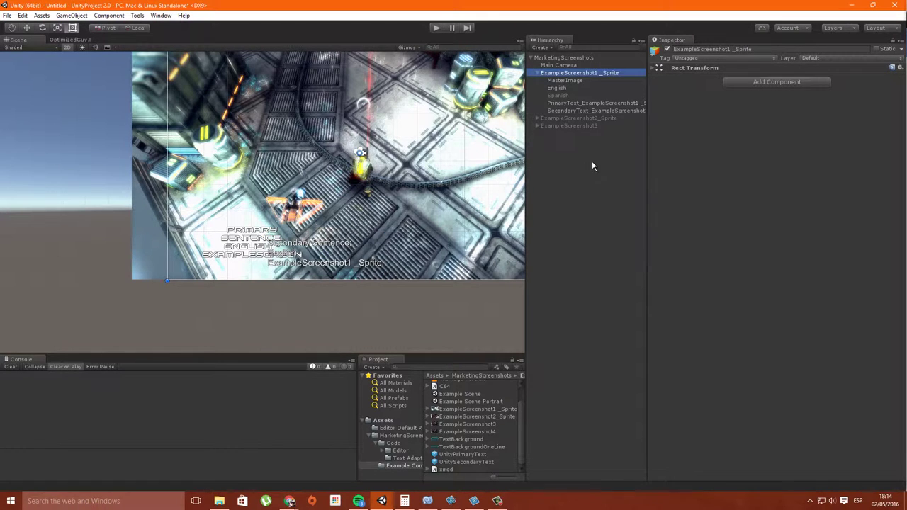
mouse_move(602, 203)
click(685, 215)
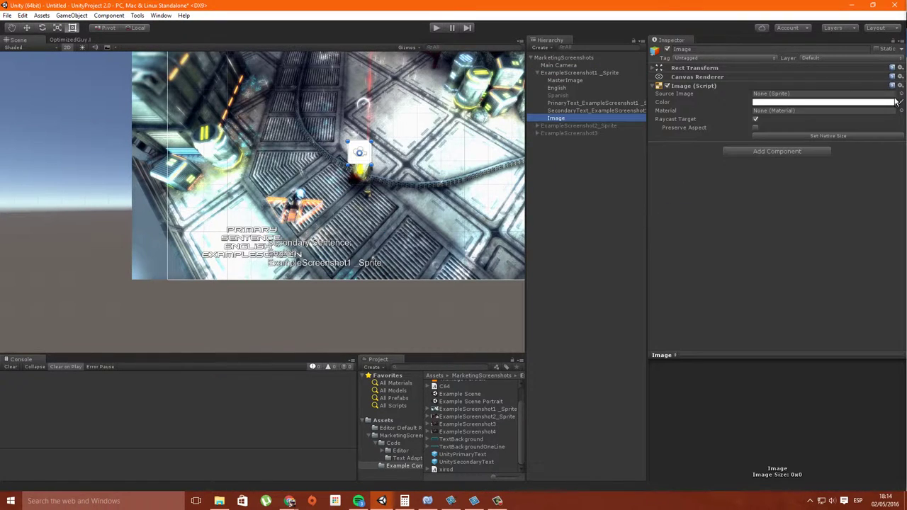
click(899, 94)
double_click(415, 201)
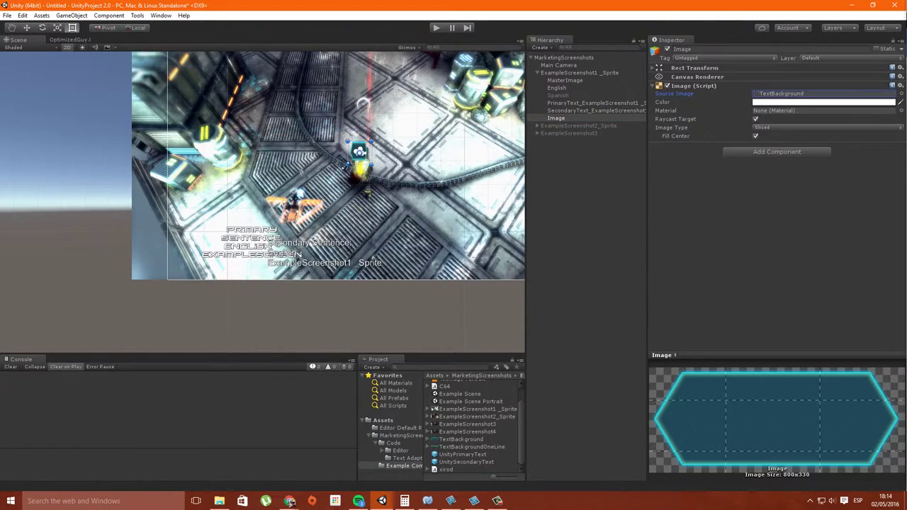
drag(323, 206, 317, 250)
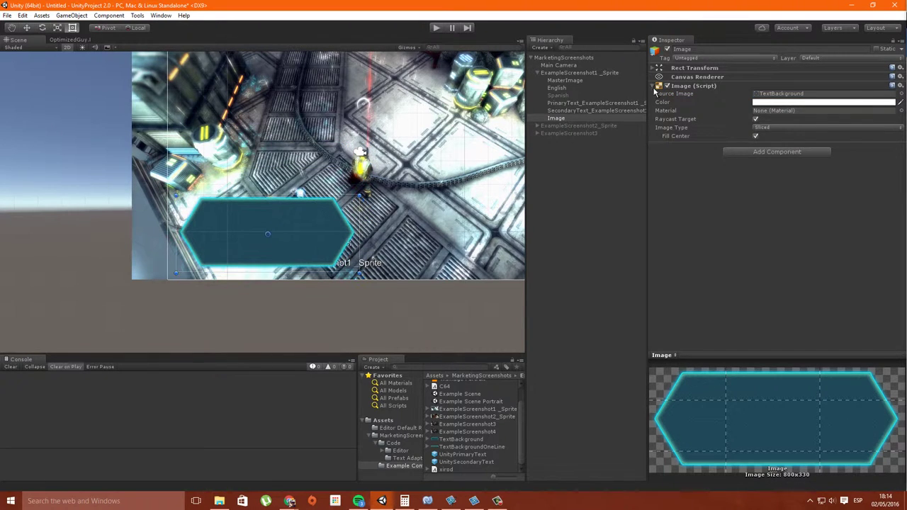
- Parent the primary sentence inside the TextBackground Image
drag(590, 101, 571, 118)
drag(304, 226, 331, 204)
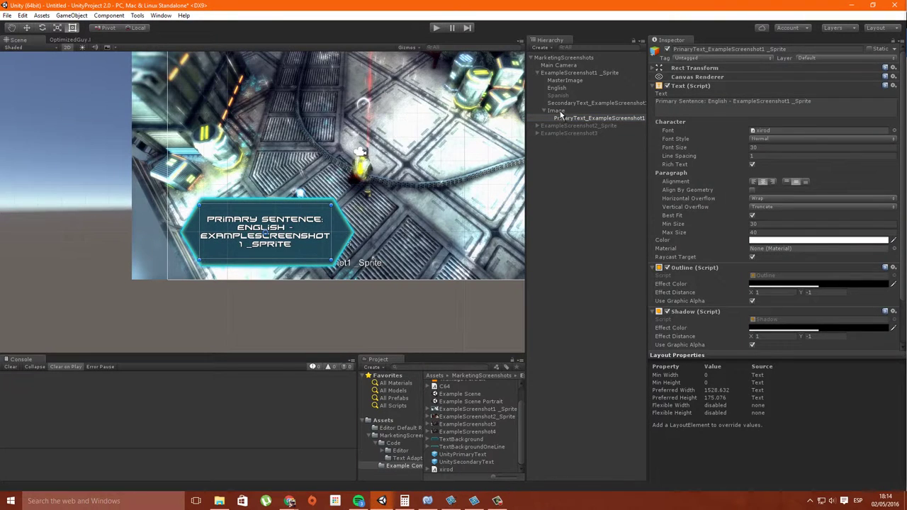
click(558, 111)
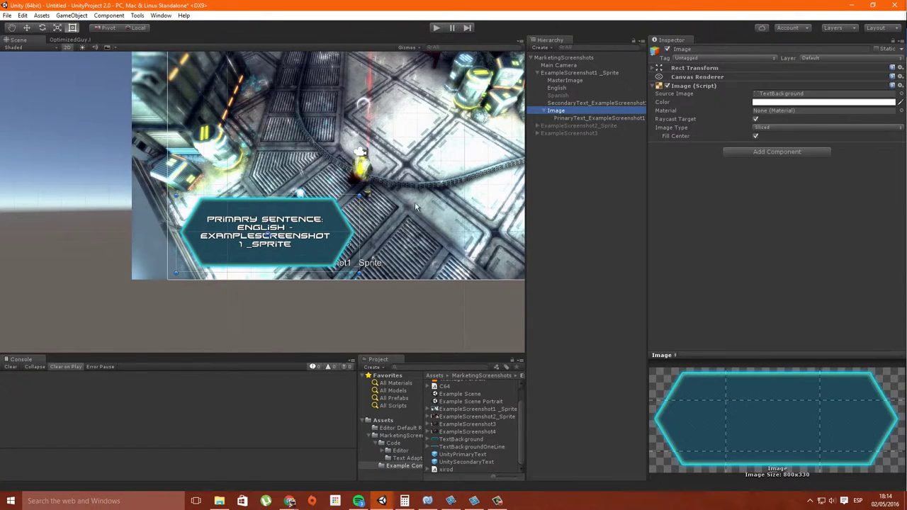
- Anchor the TextBackground image bottom-left and widen the secondary sentence box to the right
click(653, 68)
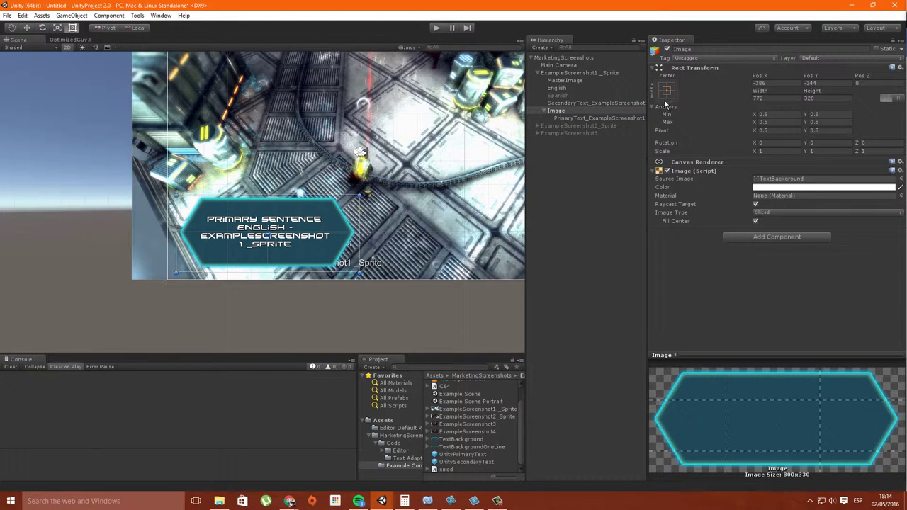
click(666, 90)
click(698, 206)
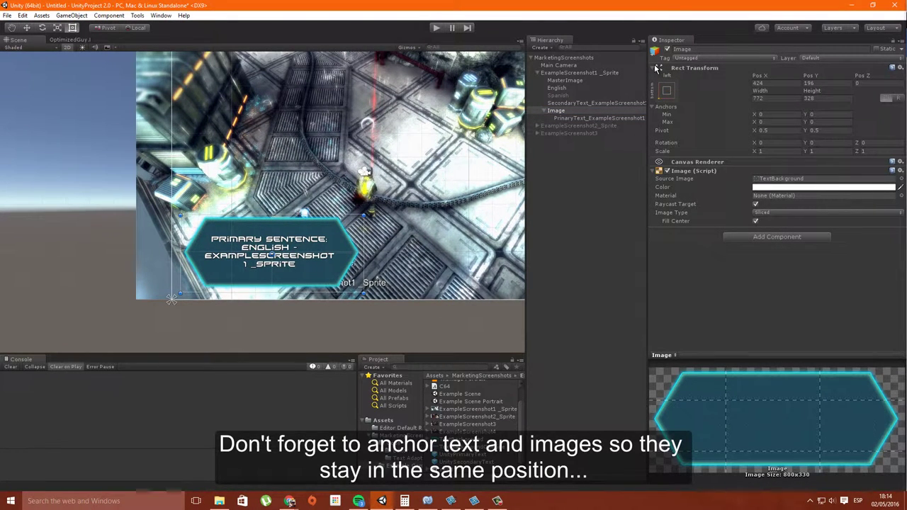
click(666, 90)
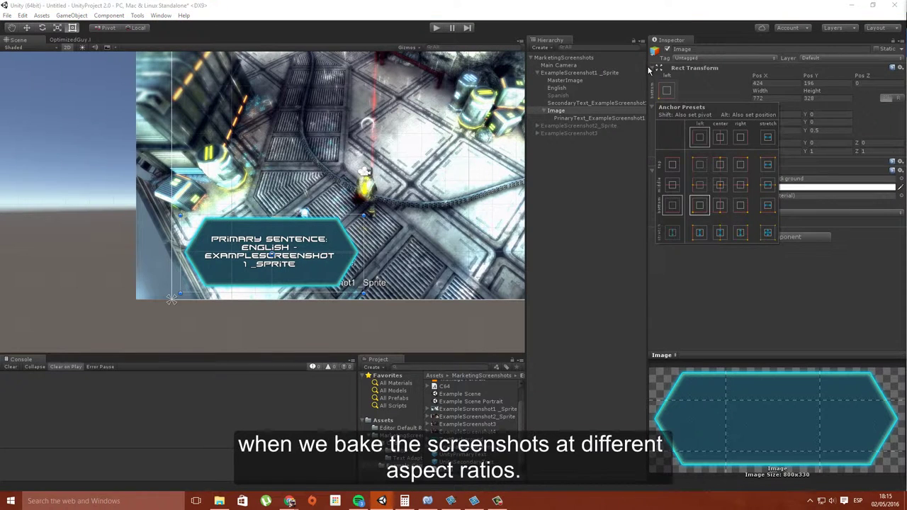
click(653, 68)
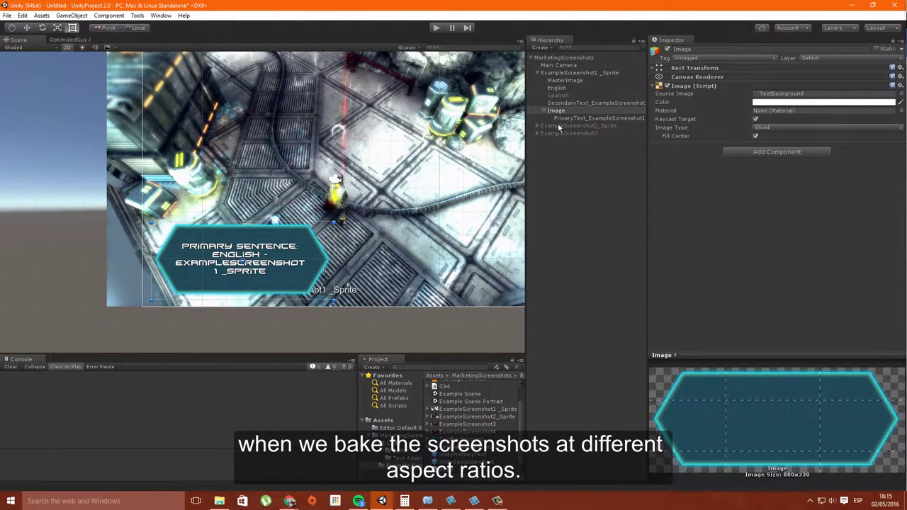
click(571, 102)
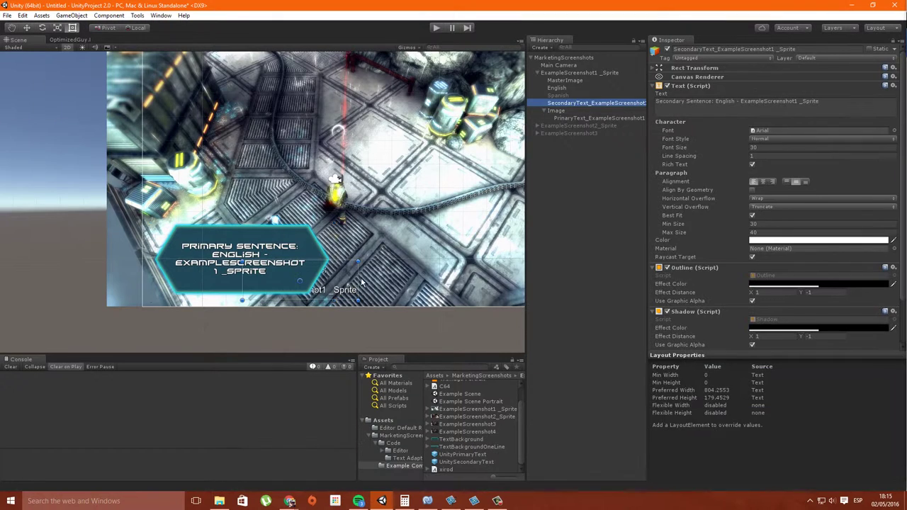
drag(440, 277, 522, 273)
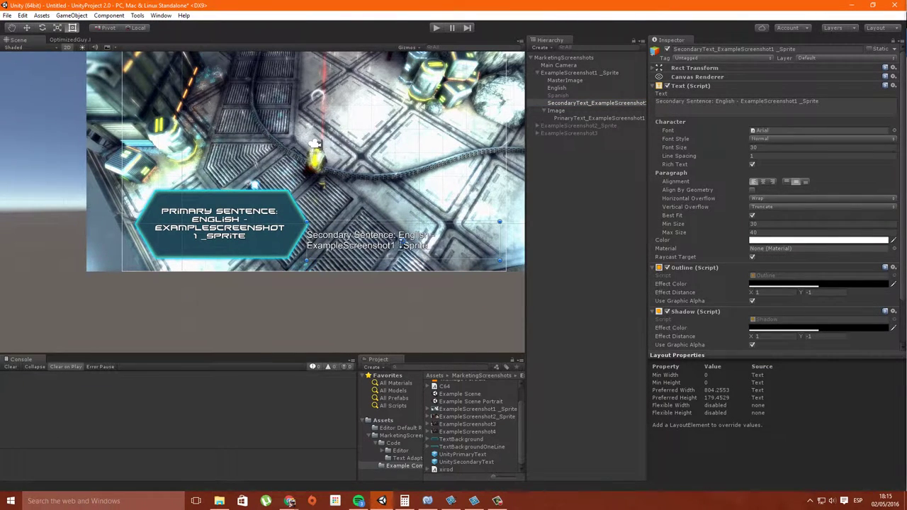
- Preview the first master in Spanish, then English, then Spanish again
click(563, 57)
scroll(752, 275, down, 2)
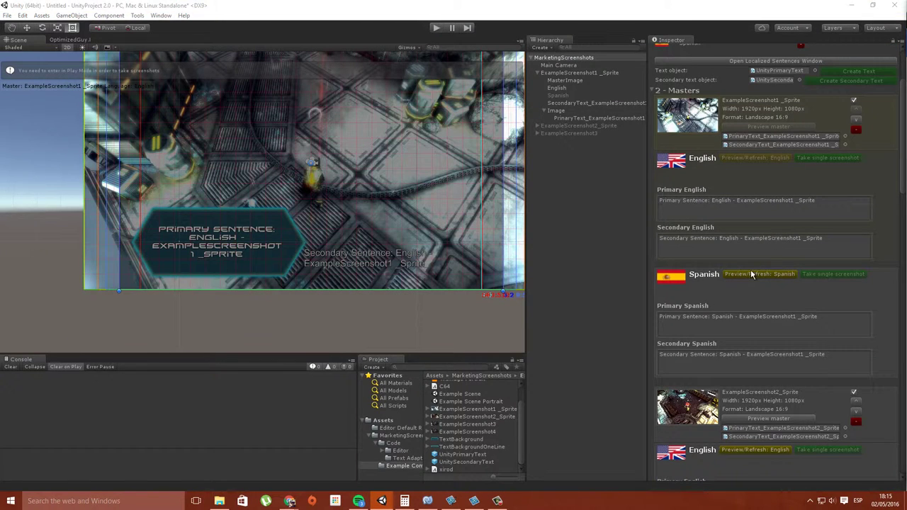
click(752, 275)
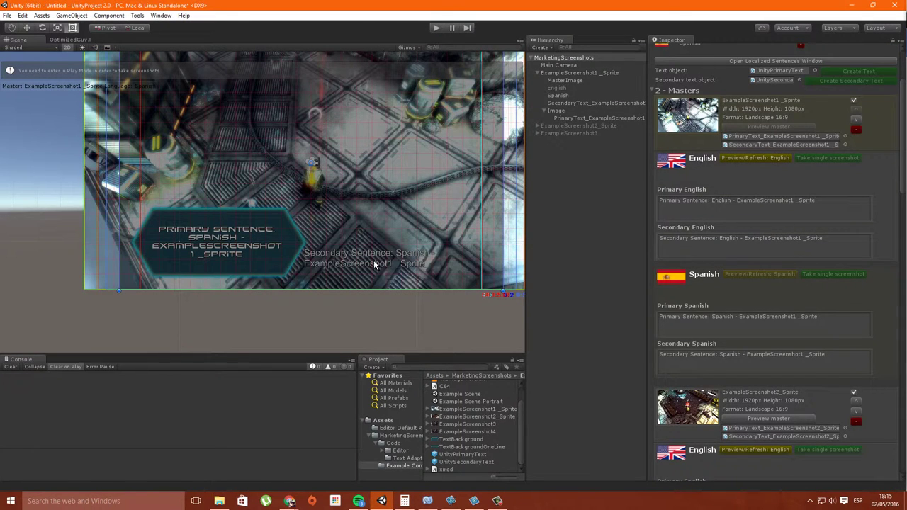
click(744, 156)
click(758, 273)
- Preview the second master in English and select its PrimaryText object
scroll(739, 316, down, 5)
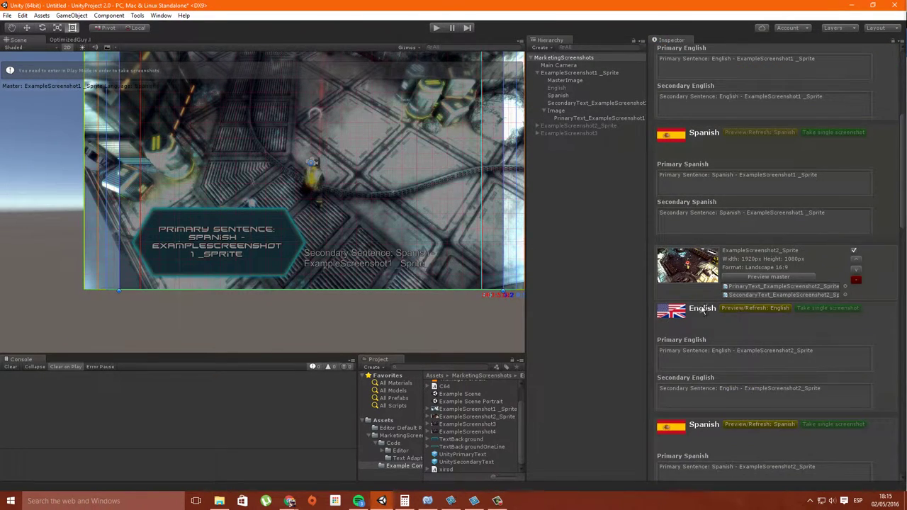
click(756, 307)
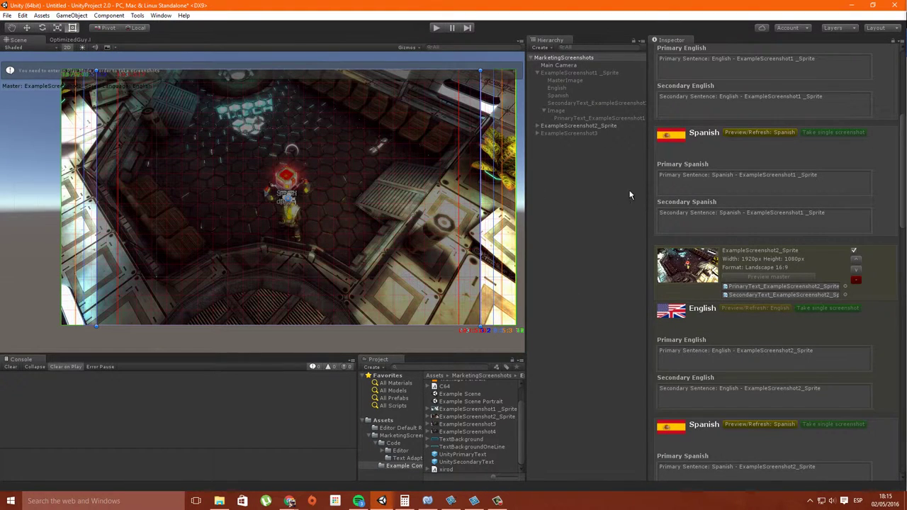
click(781, 287)
double_click(595, 156)
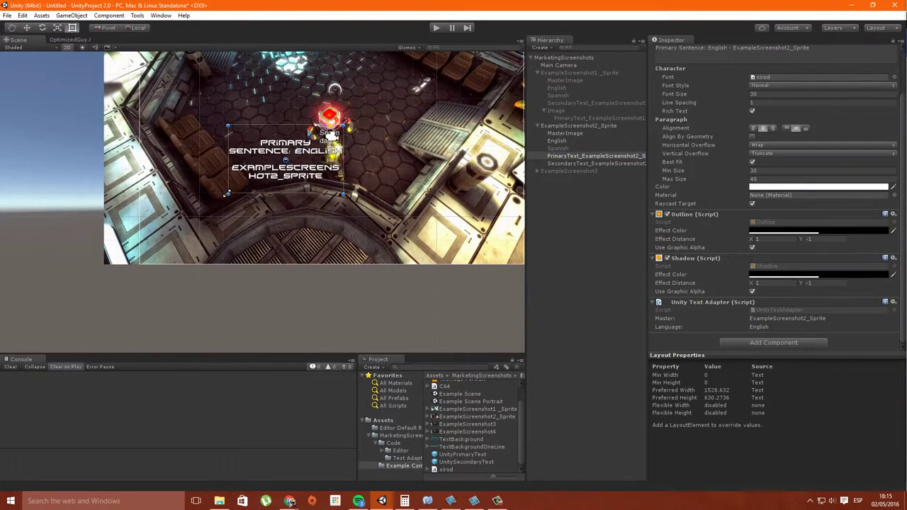
- Frame ExampleScreenshot2's secondary sentence and widen its text box to the right
click(591, 164)
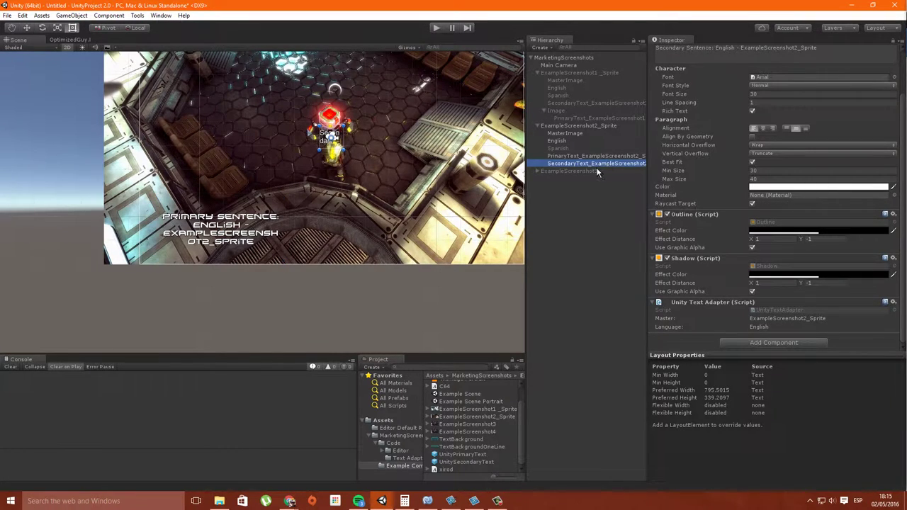
key(f)
scroll(267, 245, down, 10)
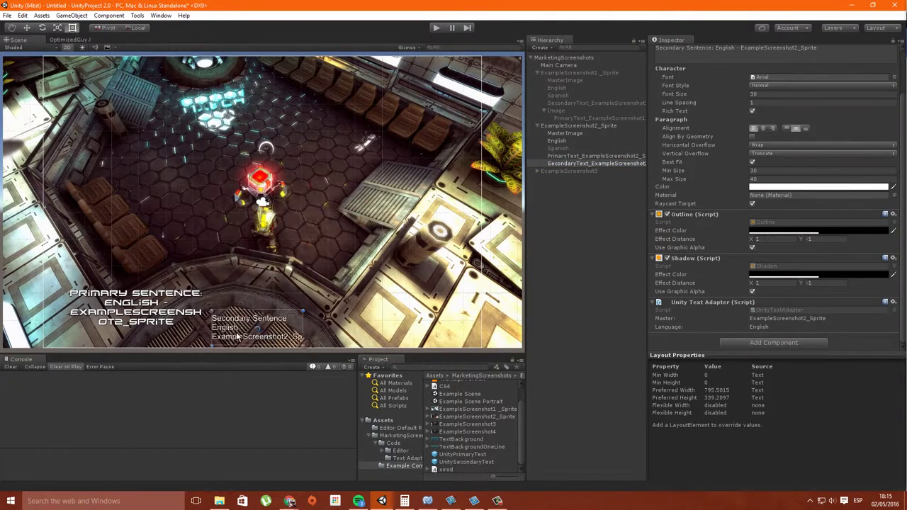
middle_drag(239, 325, 235, 274)
mouse_move(301, 261)
mouse_down()
mouse_move(321, 264)
mouse_move(310, 263)
mouse_up()
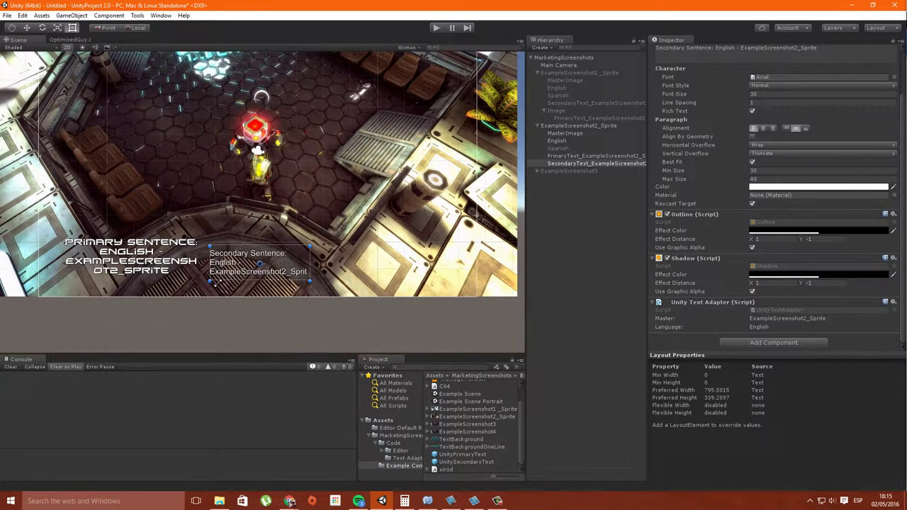
- Add a UI Image with the TextBackground hexagon sprite behind ExampleScreenshot2's primary sentence
right_click(574, 125)
click(566, 155)
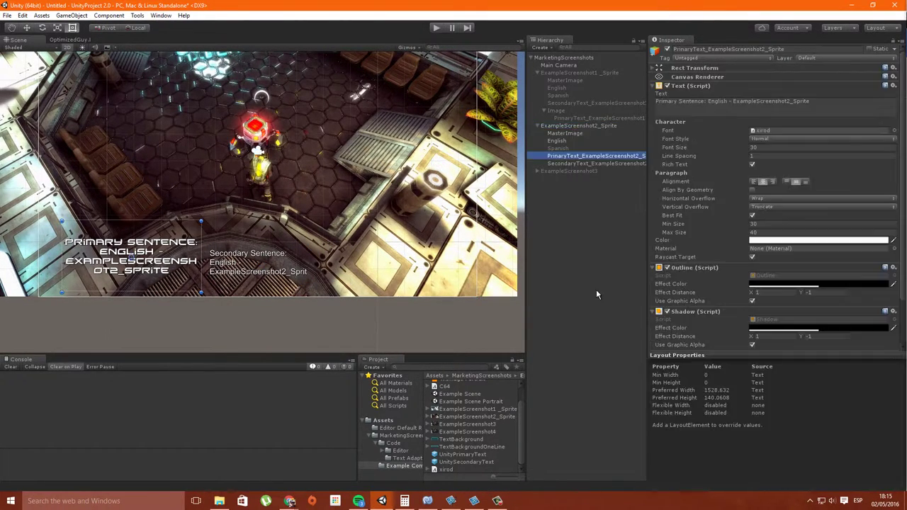
right_click(567, 156)
mouse_move(602, 286)
click(661, 298)
drag(588, 163, 560, 155)
click(902, 96)
double_click(413, 194)
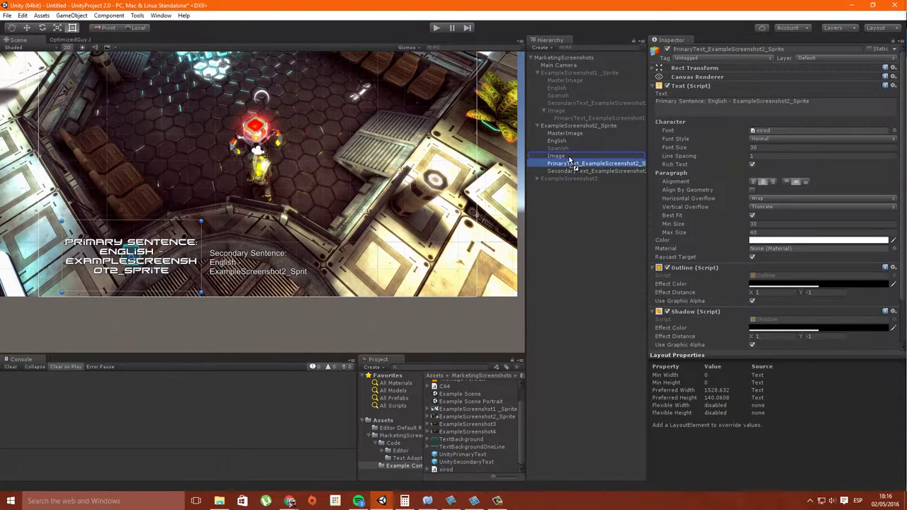
scroll(238, 189, down, 3)
mouse_move(154, 253)
mouse_down()
mouse_move(182, 262)
mouse_move(161, 247)
mouse_up()
scroll(182, 262, up, 2)
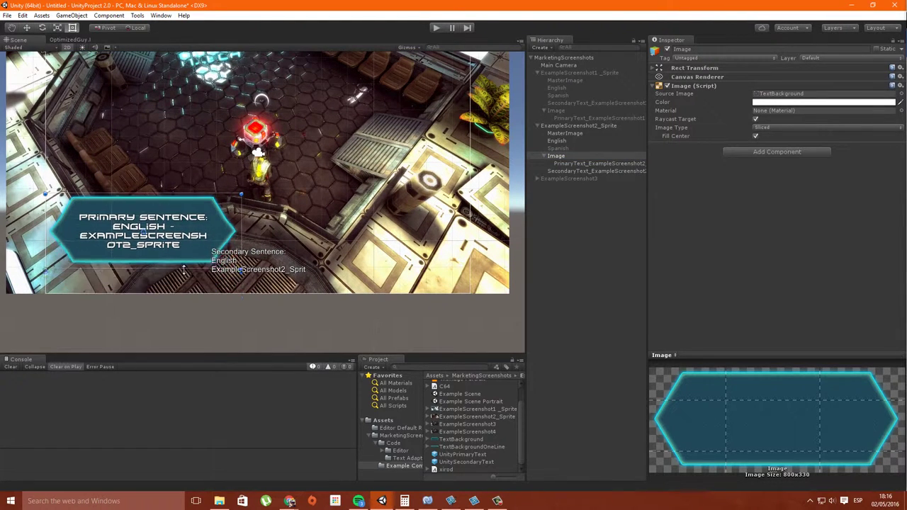
- Move the hexagon panel to the top of the canvas and place the secondary sentence beneath it
double_click(595, 163)
double_click(556, 155)
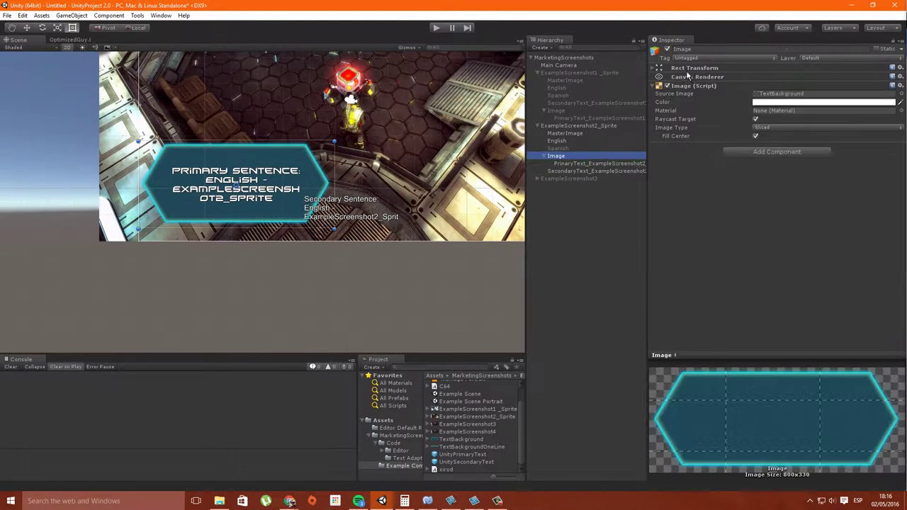
click(687, 68)
scroll(319, 178, up, 2)
drag(297, 212, 324, 91)
click(666, 90)
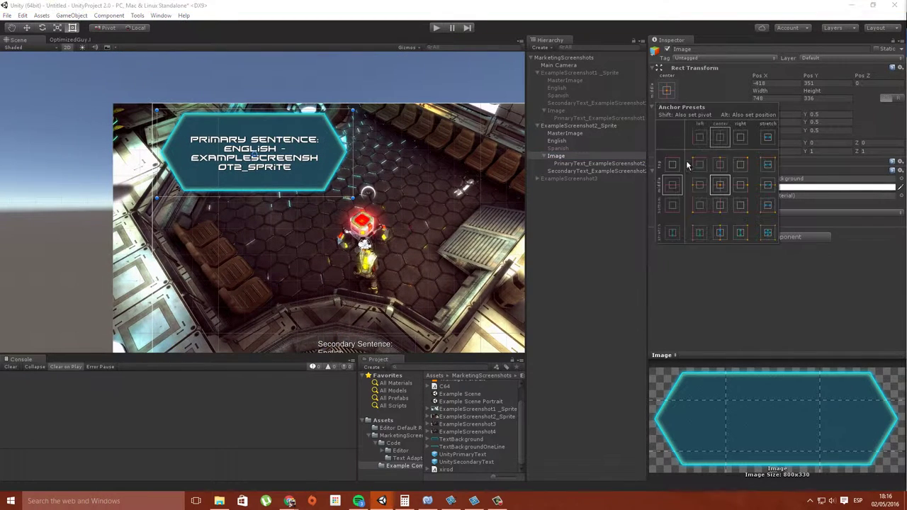
double_click(596, 170)
drag(386, 330, 345, 192)
- Preview ExampleScreenshot3 in English from the screenshot manager
click(541, 179)
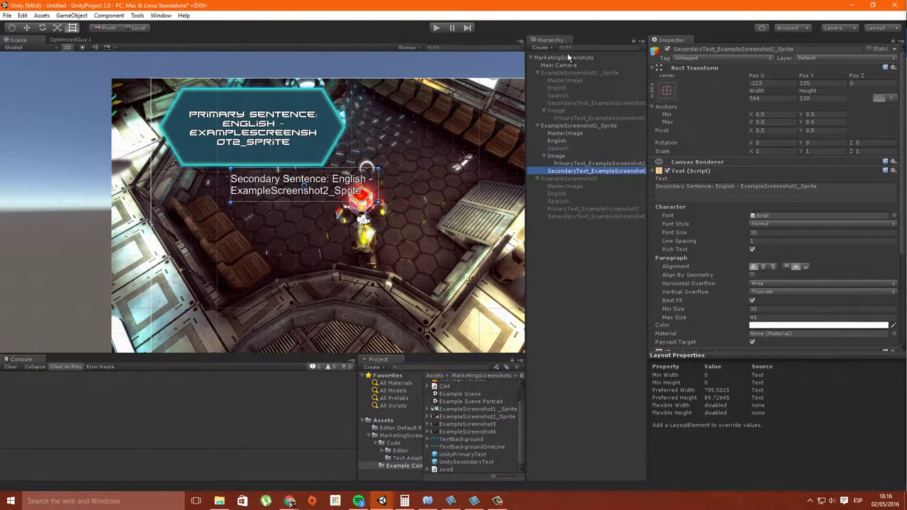
click(563, 57)
scroll(749, 245, down, 3)
click(750, 244)
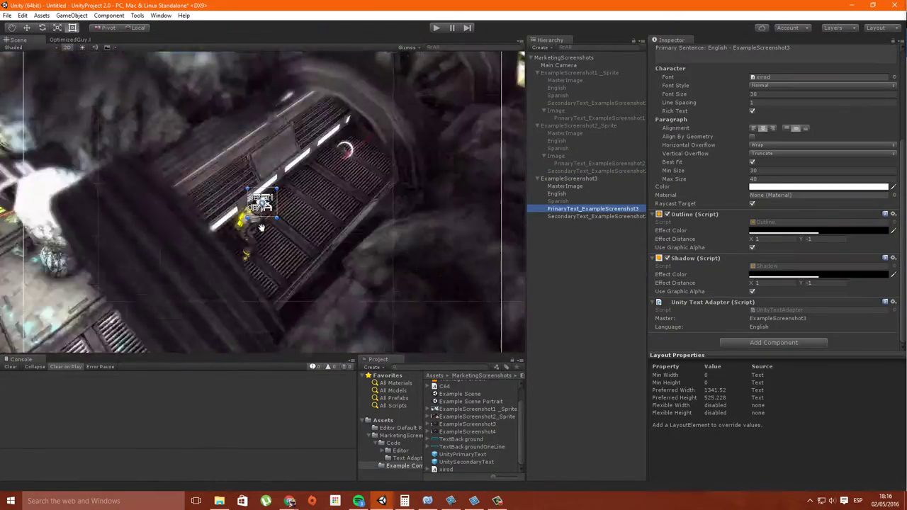
- Move ExampleScreenshot3's primary sentence to the top and its secondary sentence up and right, then set anchors
drag(445, 237, 433, 138)
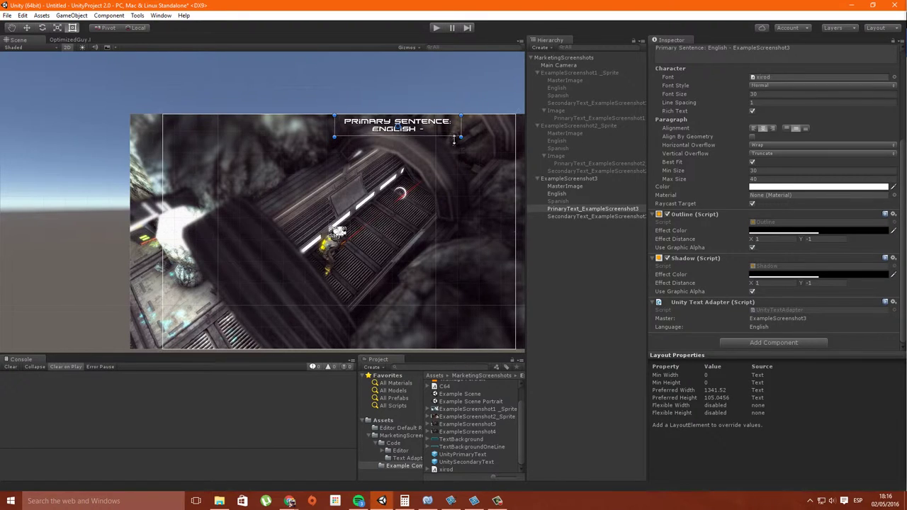
click(595, 216)
drag(393, 243, 443, 168)
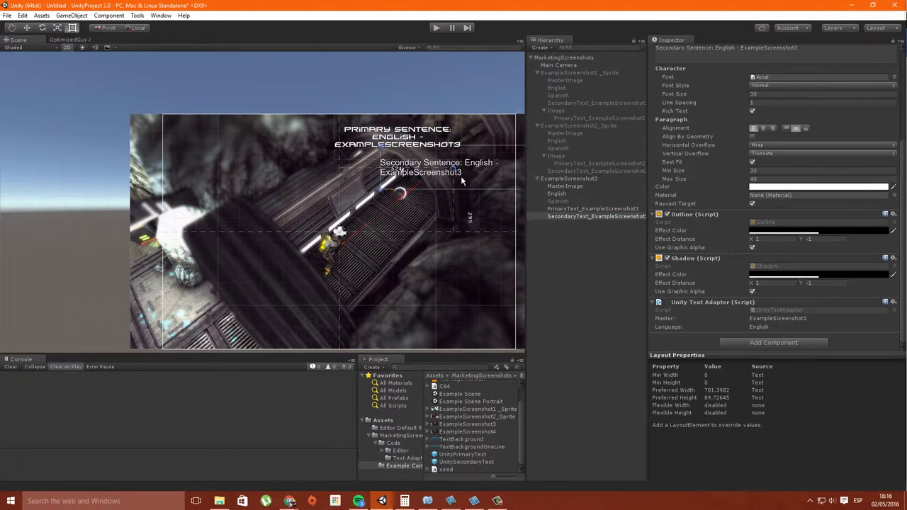
scroll(709, 178, up, 5)
click(666, 90)
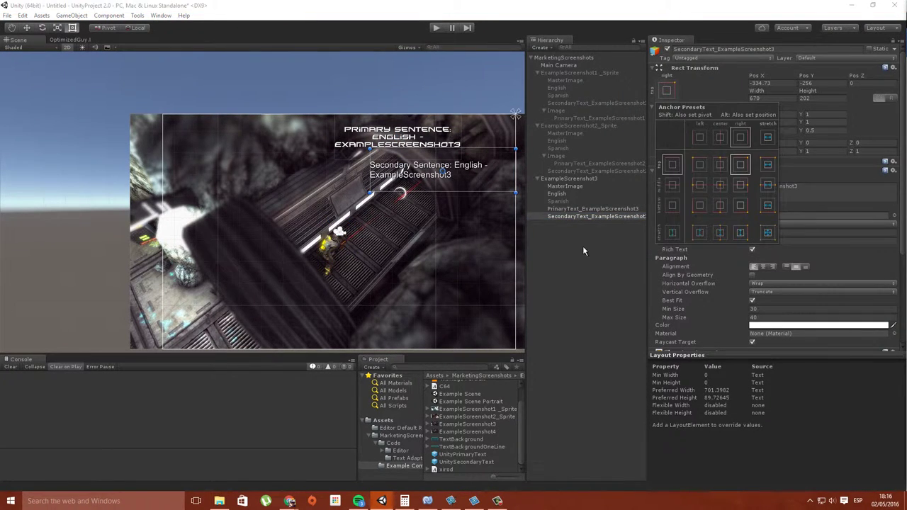
click(593, 208)
key(f)
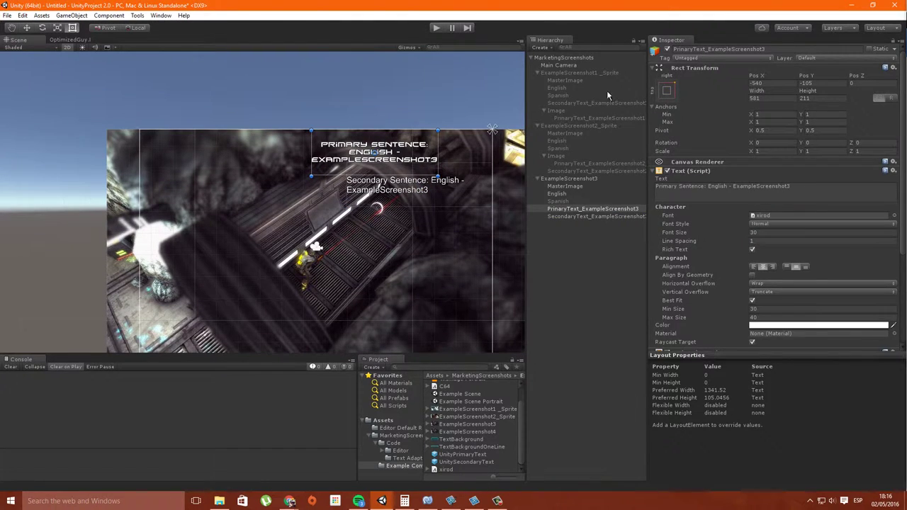
click(563, 58)
- Preview ExampleScreenshot2 in English and re-anchor its secondary sentence with an anchor preset
click(756, 236)
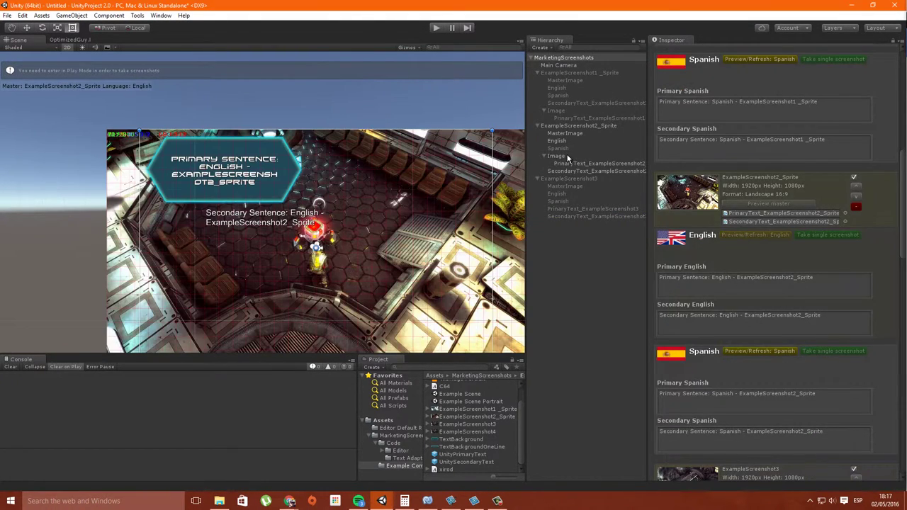
click(567, 156)
click(578, 170)
click(666, 90)
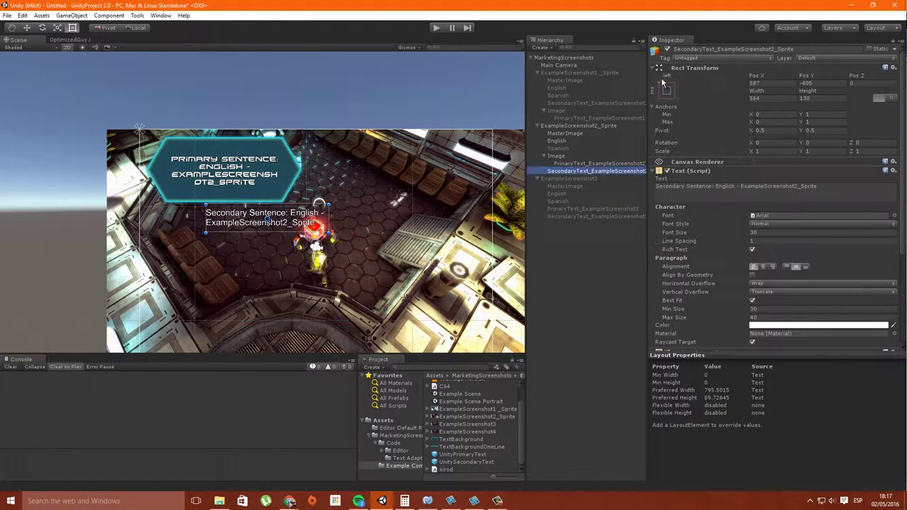
click(564, 58)
- Anchor ExampleScreenshot1's secondary sentence to the bottom-left and refresh its English preview
click(744, 334)
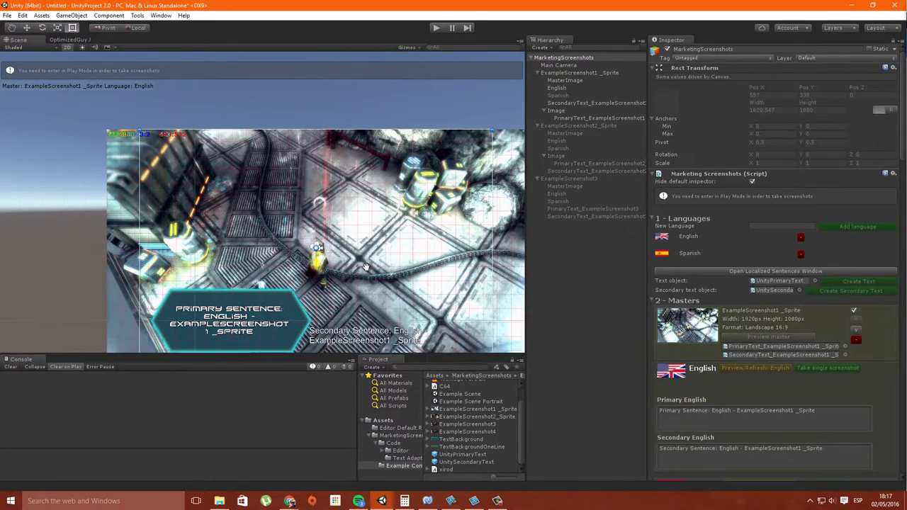
click(595, 103)
click(666, 90)
click(708, 204)
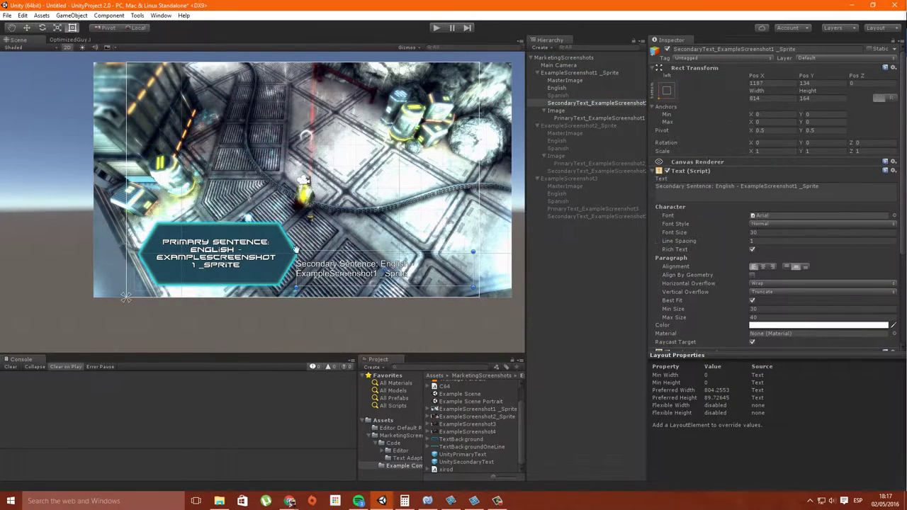
click(562, 60)
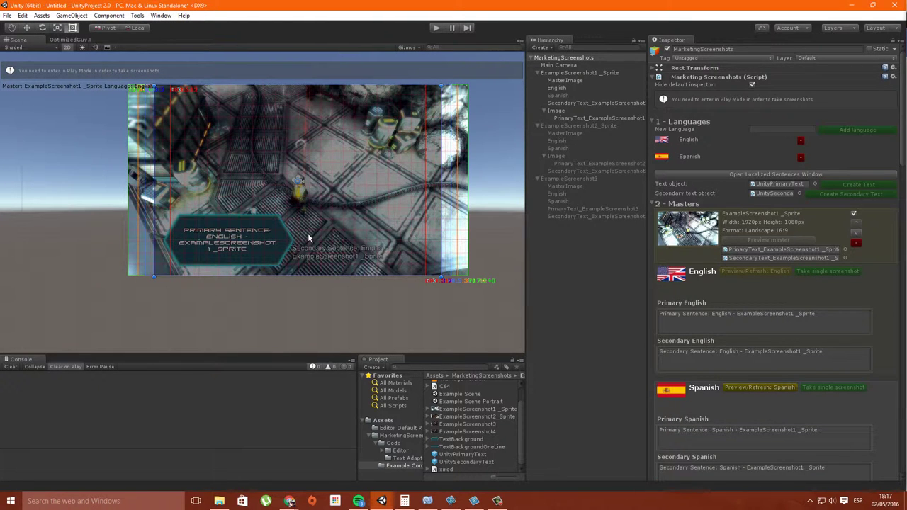
click(574, 103)
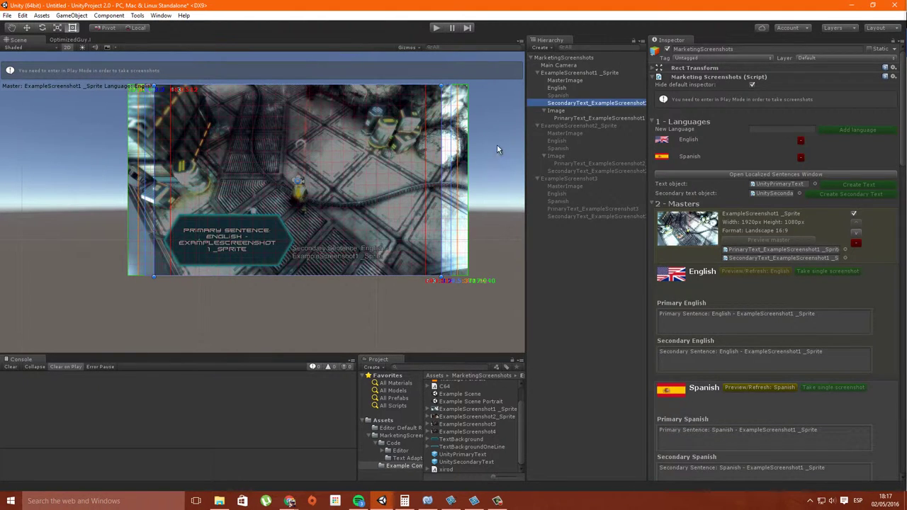
click(574, 58)
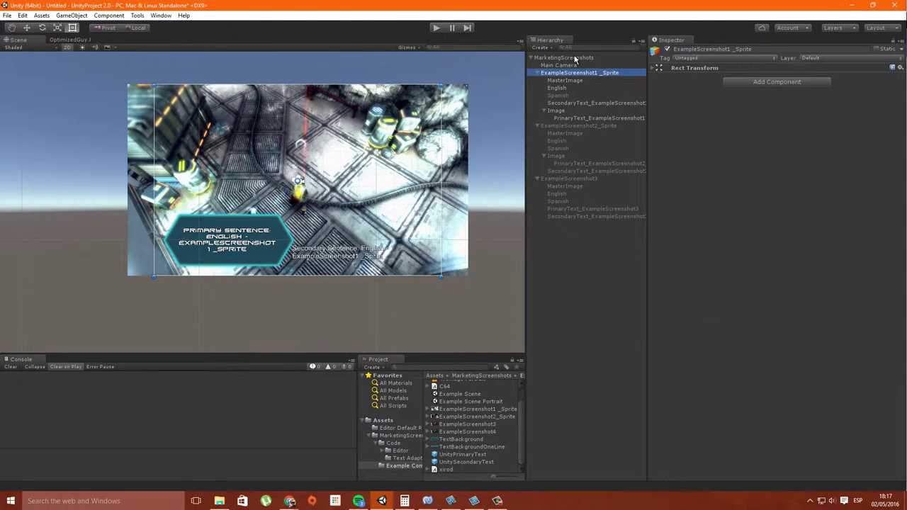
scroll(740, 235, down, 9)
- Preview ExampleScreenshot1 at 683:512, then at 3:2, from the Aspect Ratios list
scroll(748, 240, down, 10)
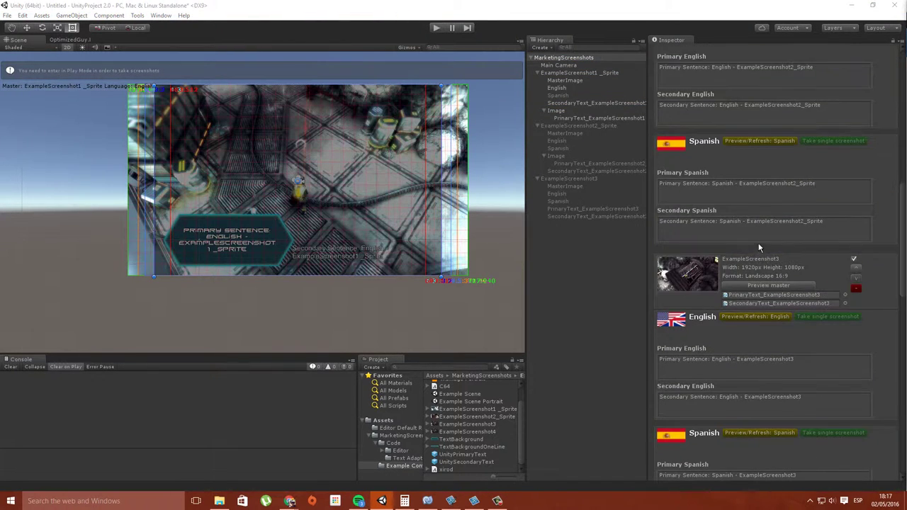
scroll(758, 245, down, 12)
scroll(755, 248, down, 1)
scroll(753, 250, down, 10)
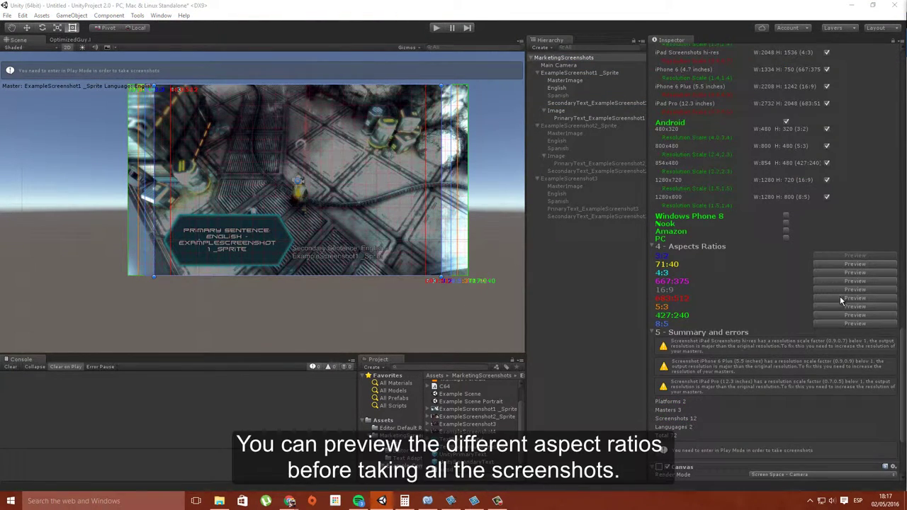
click(838, 297)
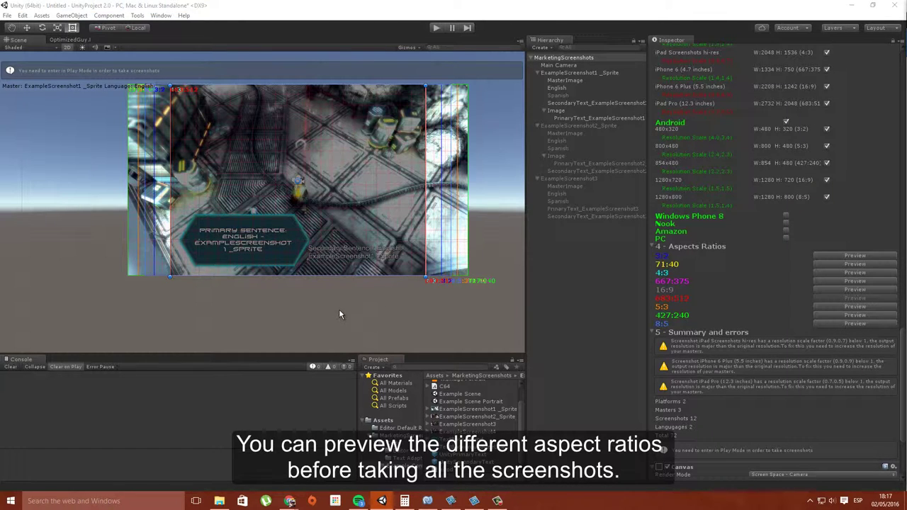
click(858, 256)
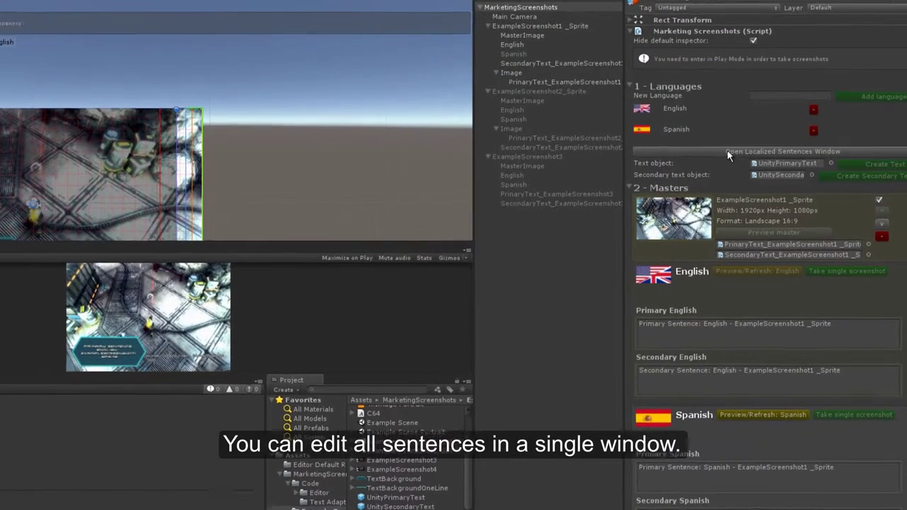
click(745, 174)
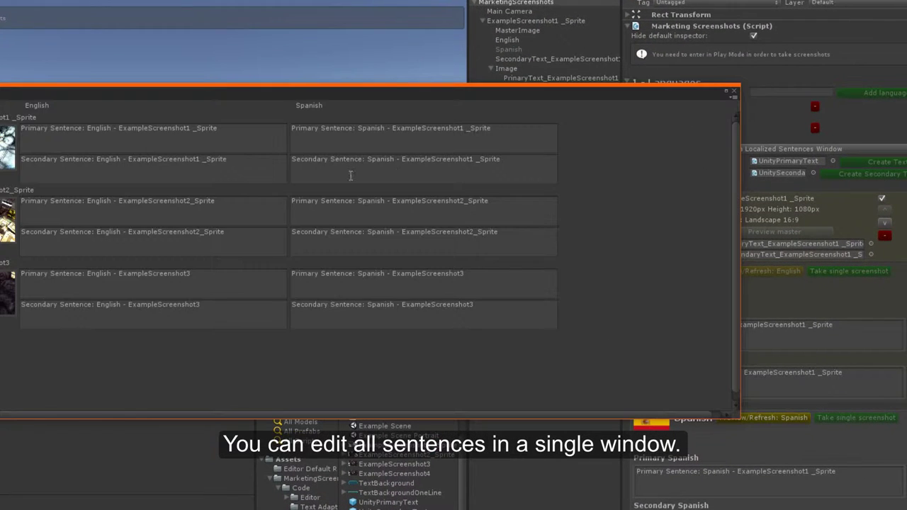
click(240, 142)
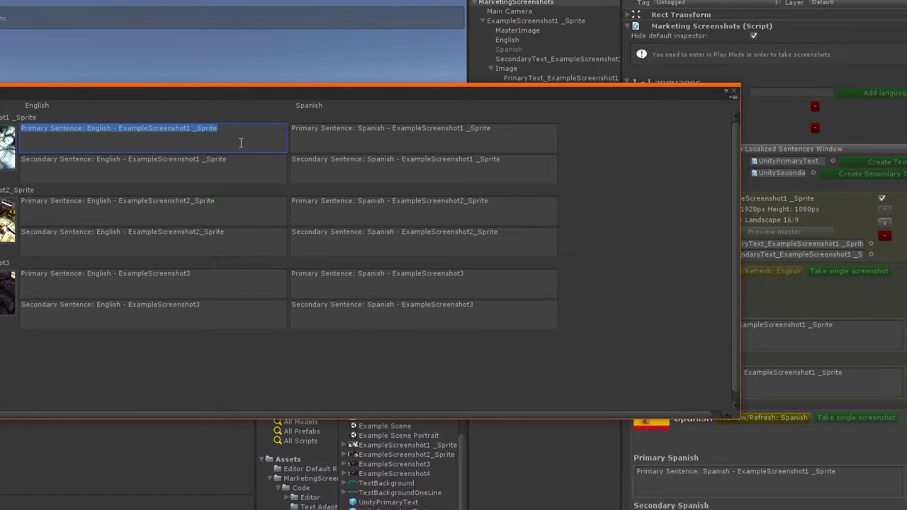
text(Write here the marketing sentenc)
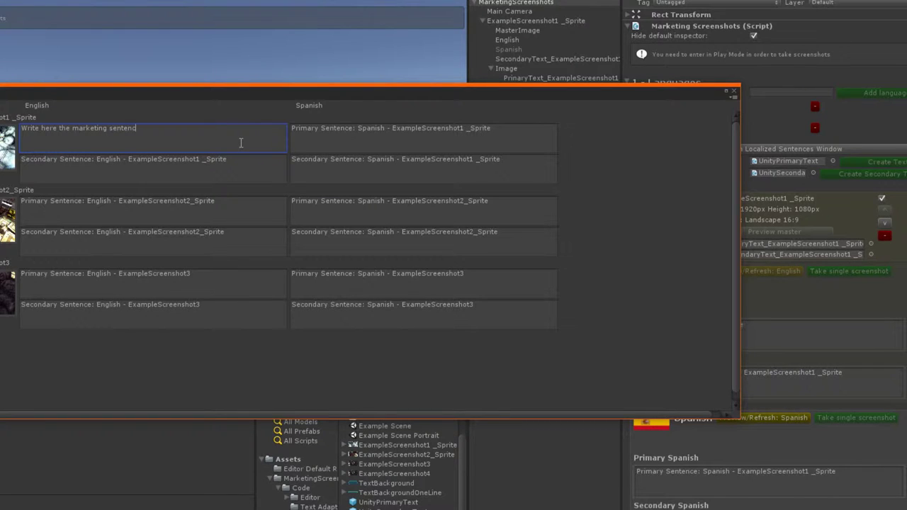
text(e for your sc)
text(reensh)
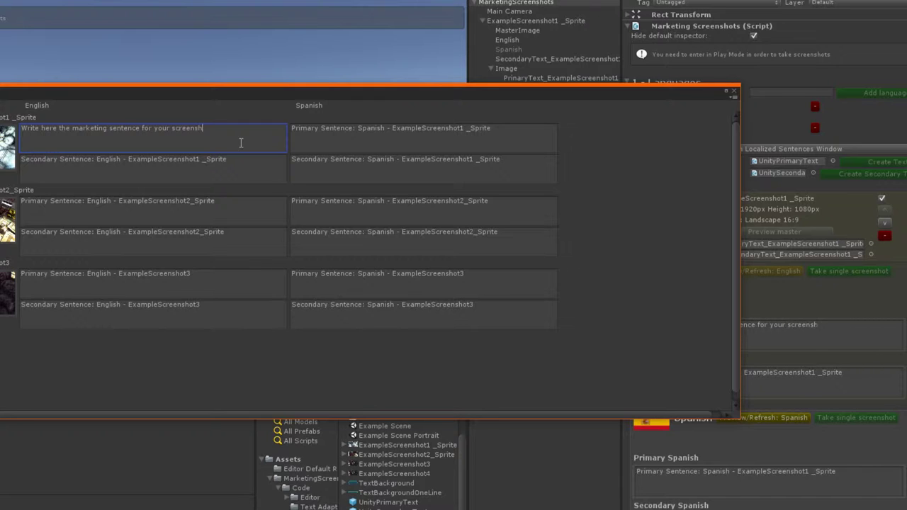
text(!)
click(513, 134)
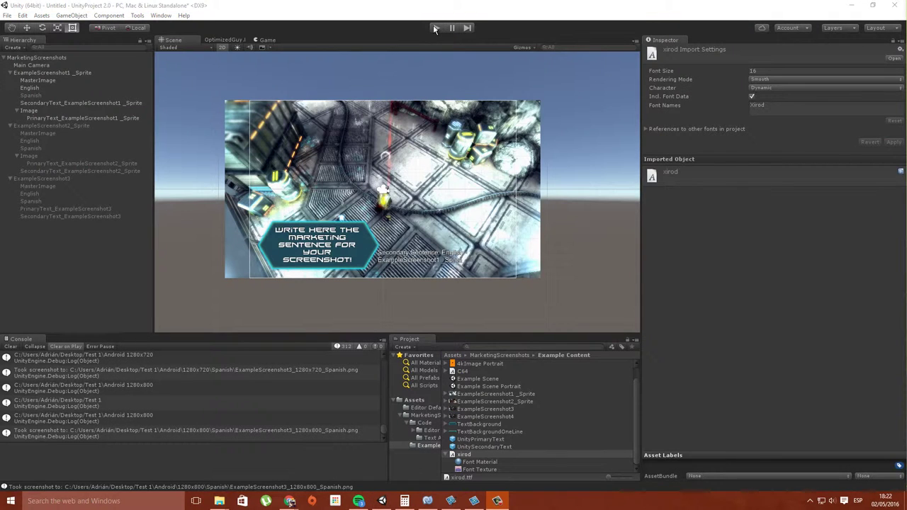
- Enter Play mode, switch to the Scene view, and select MarketingScreenshots in the Hierarchy
click(435, 29)
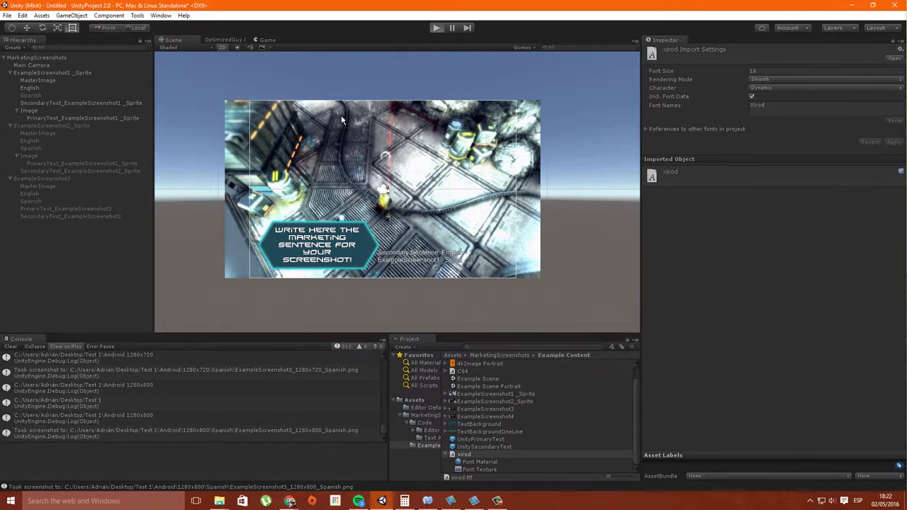
click(170, 39)
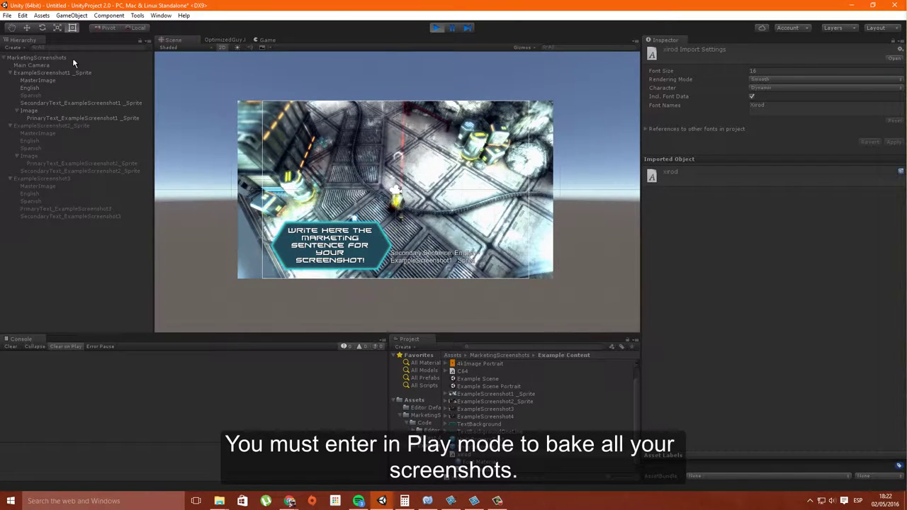
click(79, 58)
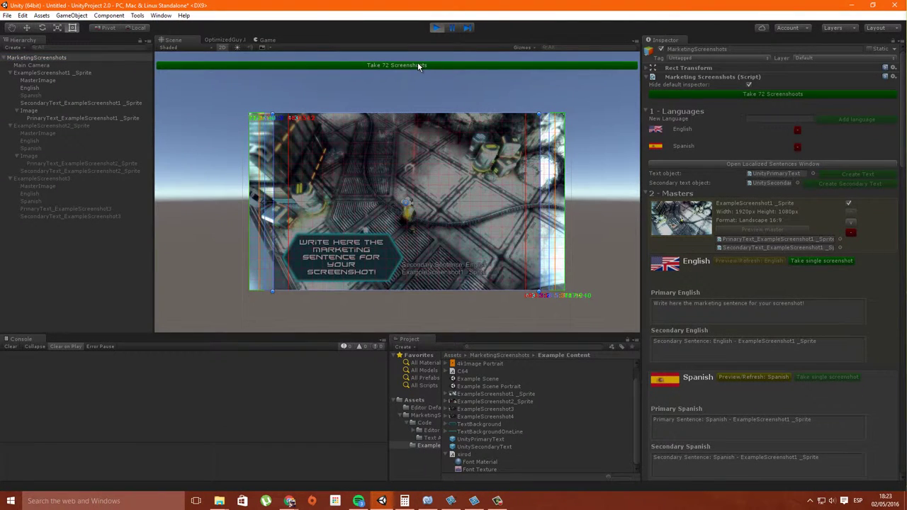
- Take all 72 screenshots into the Desktop's Test 1 folder, then exit Play mode
click(417, 65)
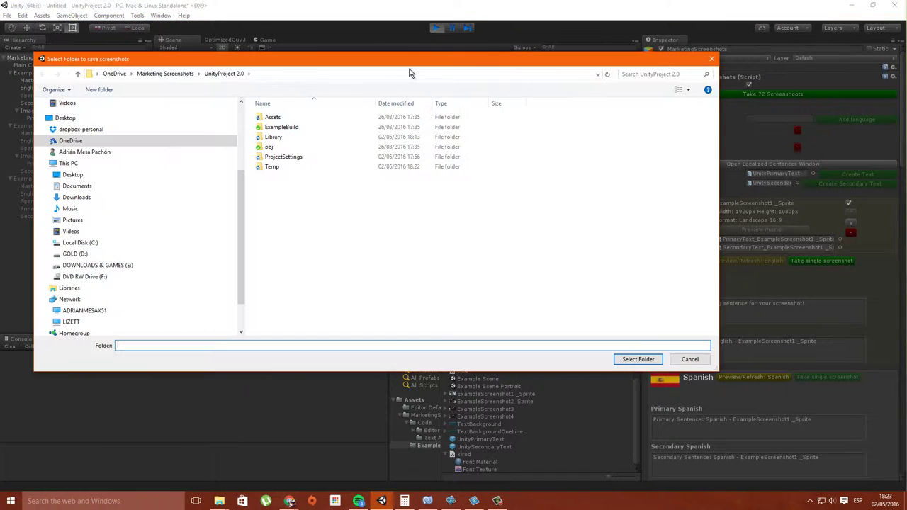
scroll(157, 182, up, 2)
scroll(156, 183, up, 2)
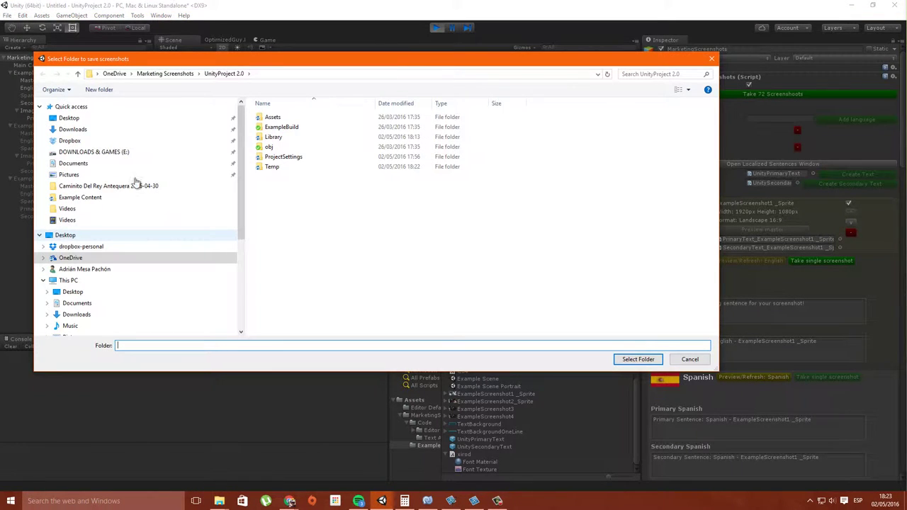
click(89, 234)
double_click(301, 197)
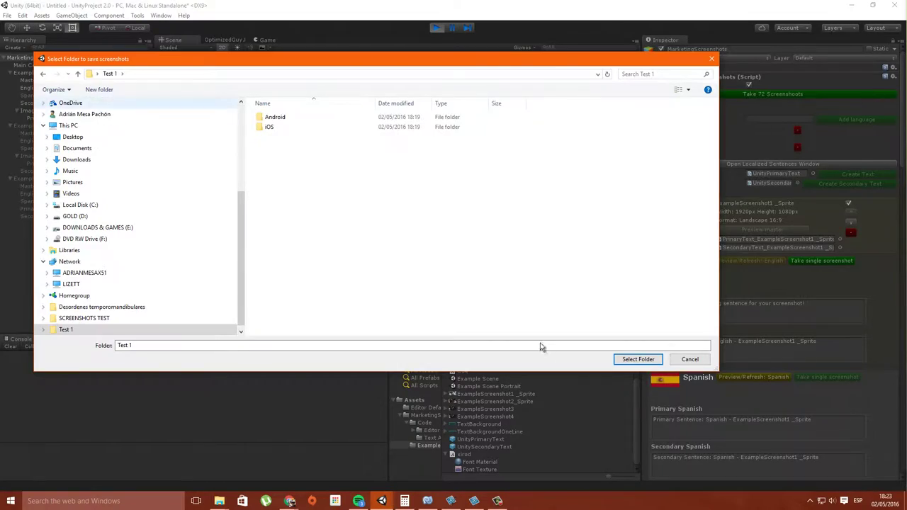
click(643, 358)
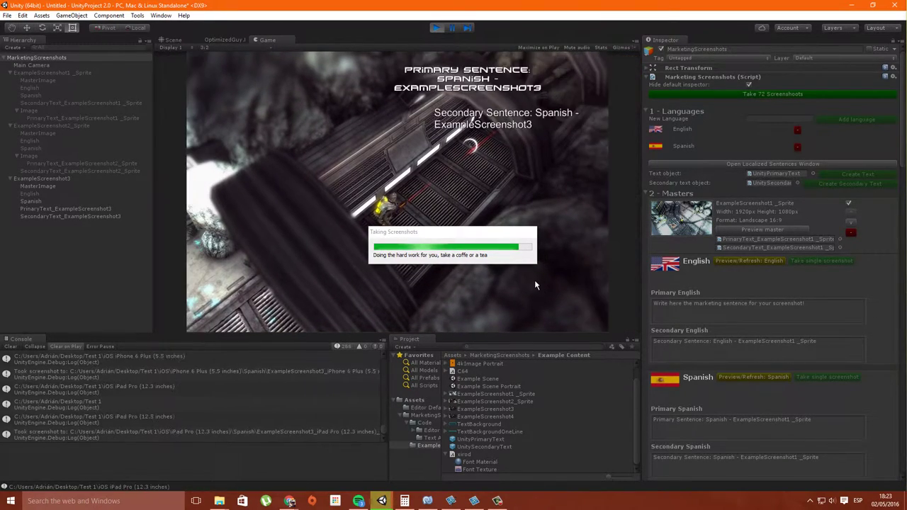
click(437, 28)
middle_drag(375, 232, 377, 200)
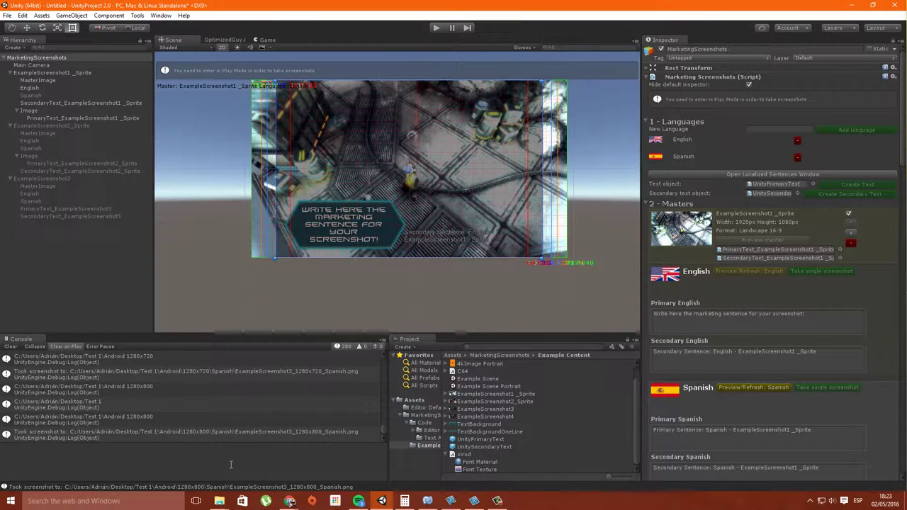
- Browse Test 1's iPad Pro (12.3 inches) English screenshots in Photos, then return to the iOS folder
key(super+d)
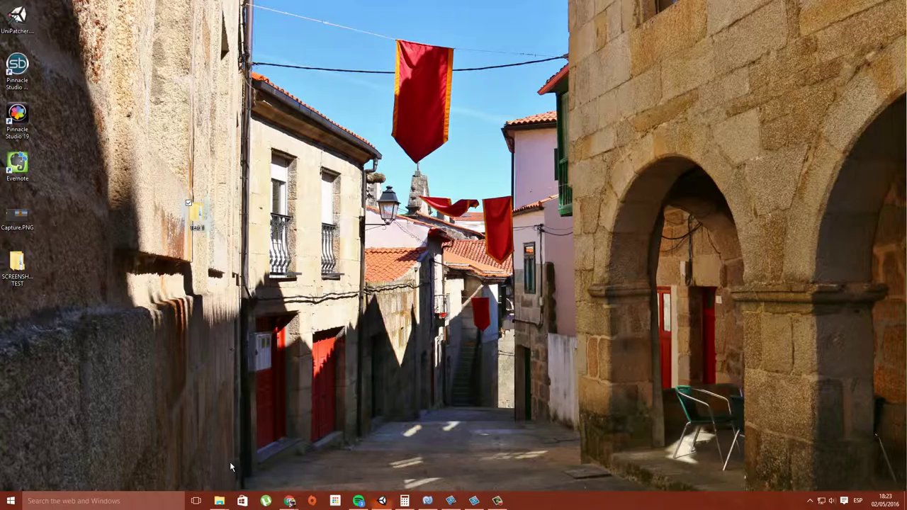
double_click(186, 212)
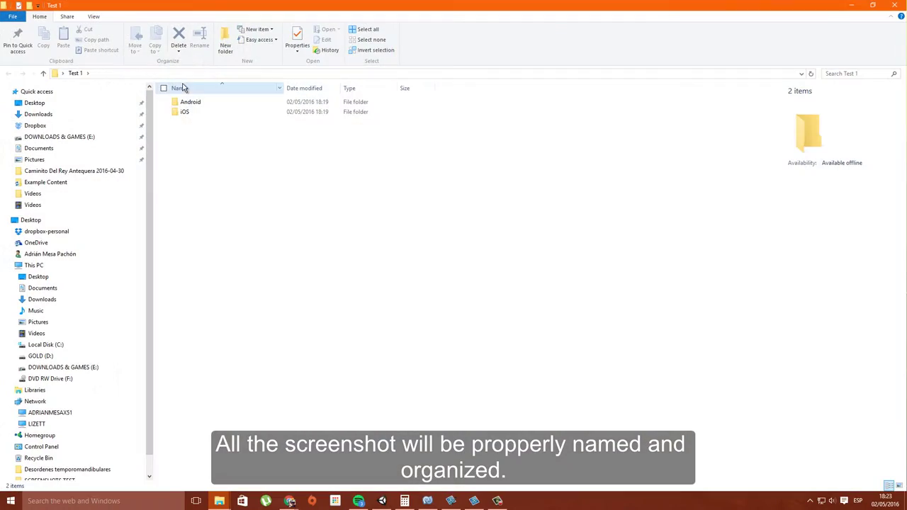
double_click(186, 112)
double_click(193, 101)
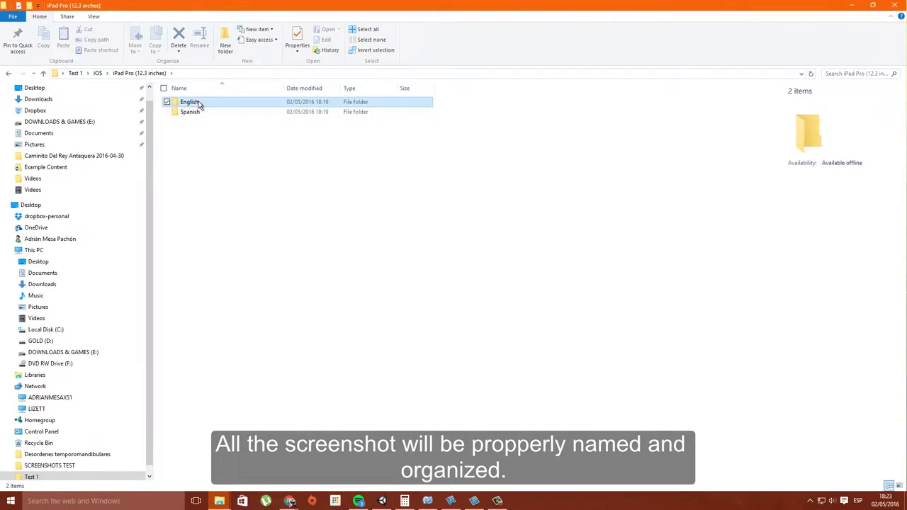
double_click(195, 102)
double_click(186, 112)
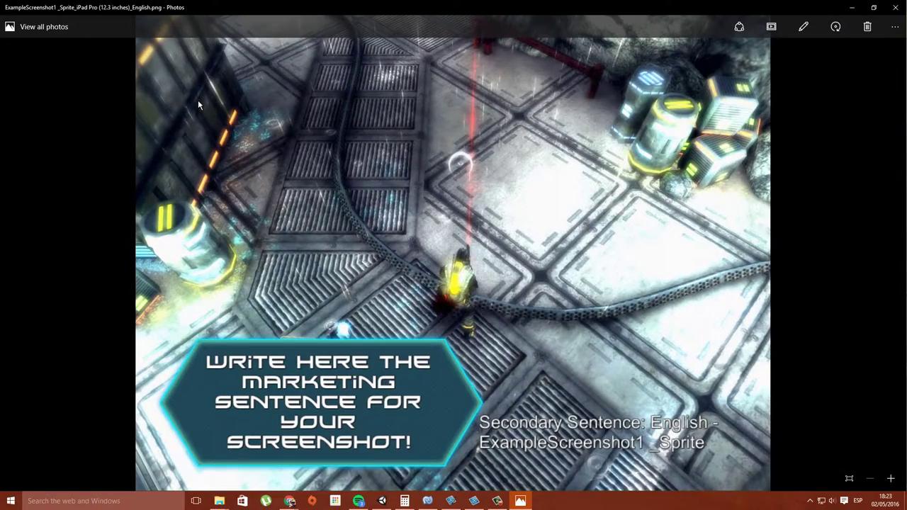
key(Right)
key(Right)
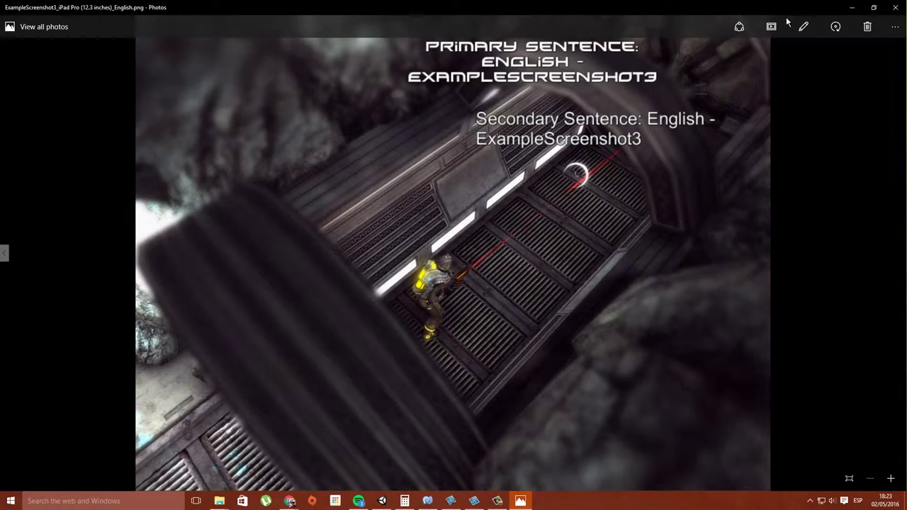
click(894, 8)
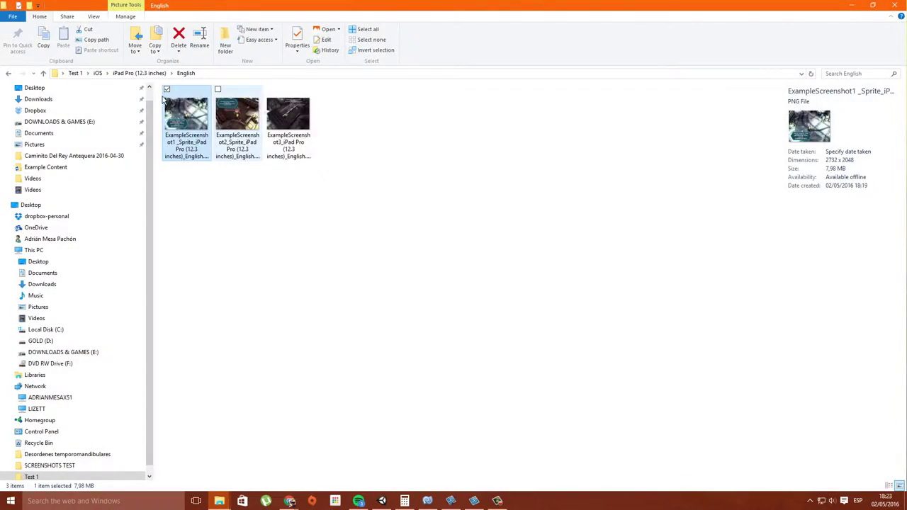
key(BackSpace)
click(97, 73)
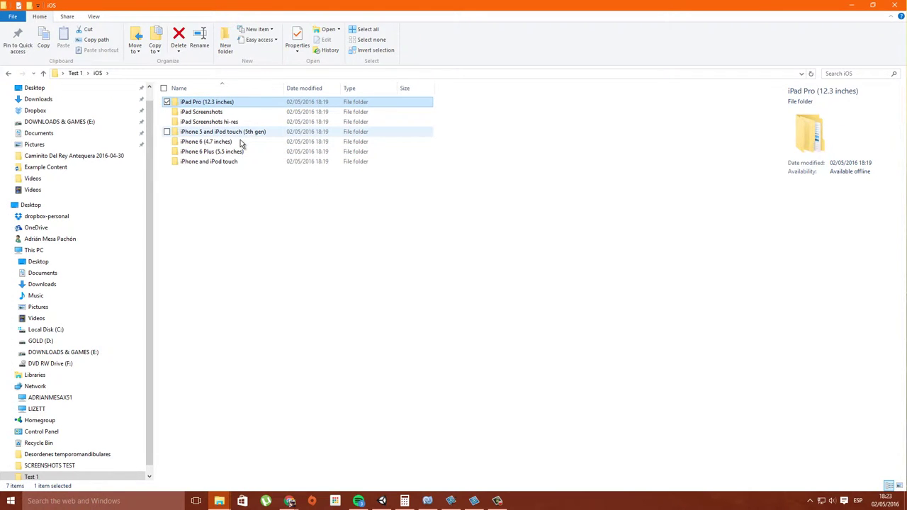
double_click(242, 153)
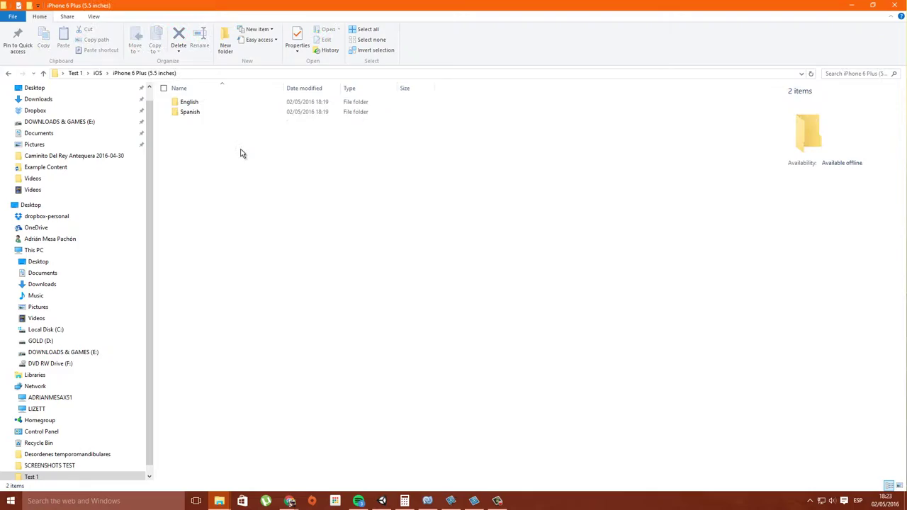
double_click(188, 102)
double_click(188, 131)
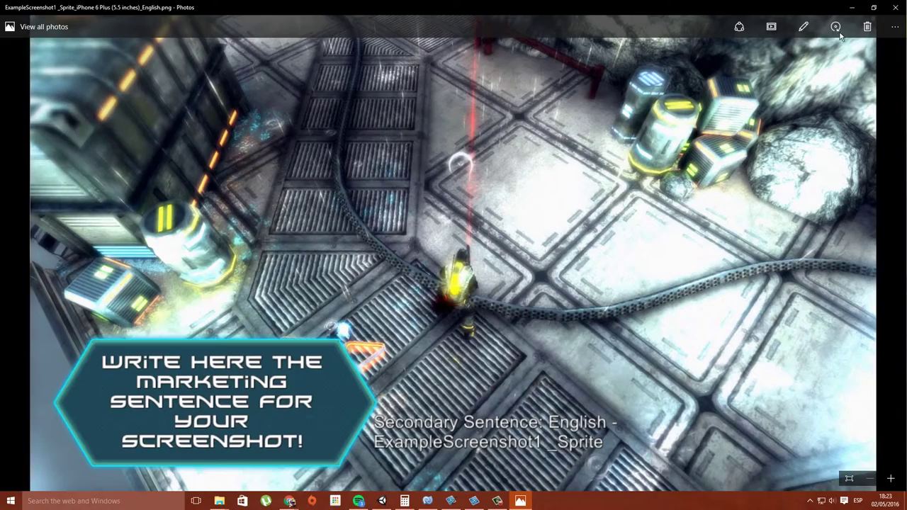
click(889, 11)
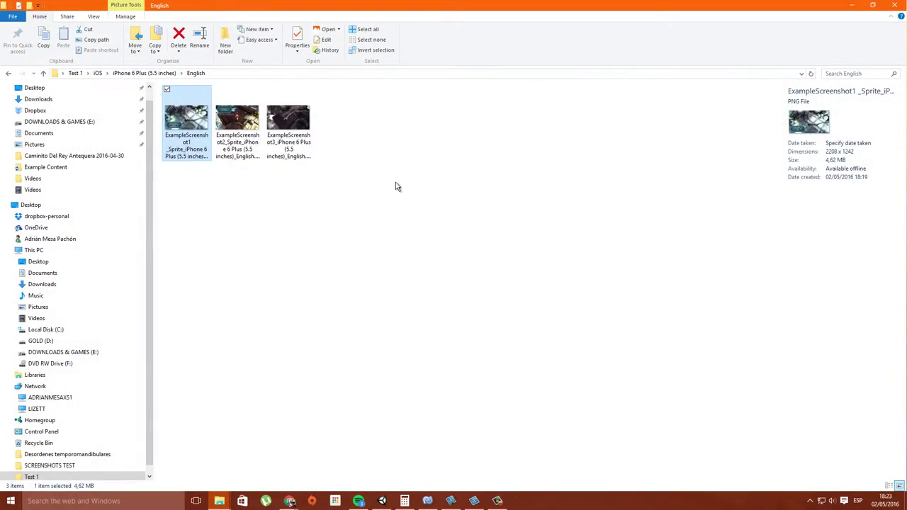
click(395, 182)
key(BackSpace)
key(BackSpace)
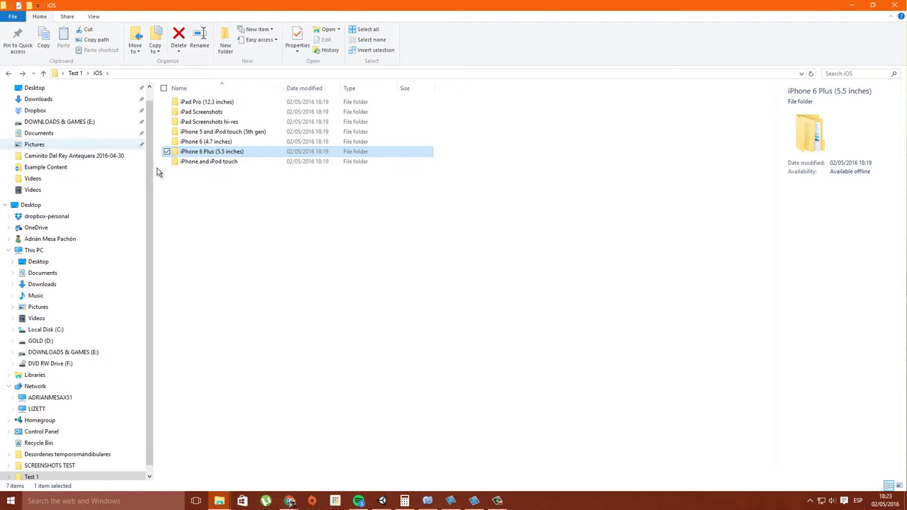
double_click(213, 162)
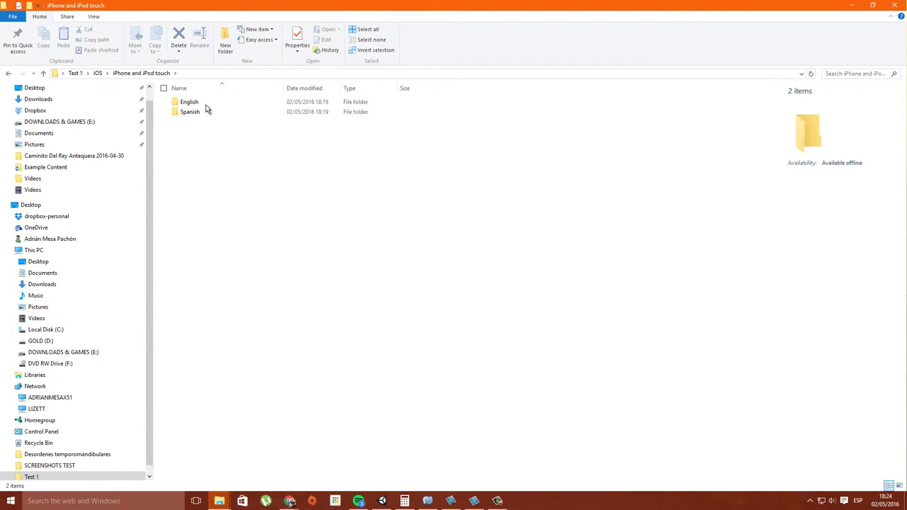
double_click(206, 107)
double_click(193, 128)
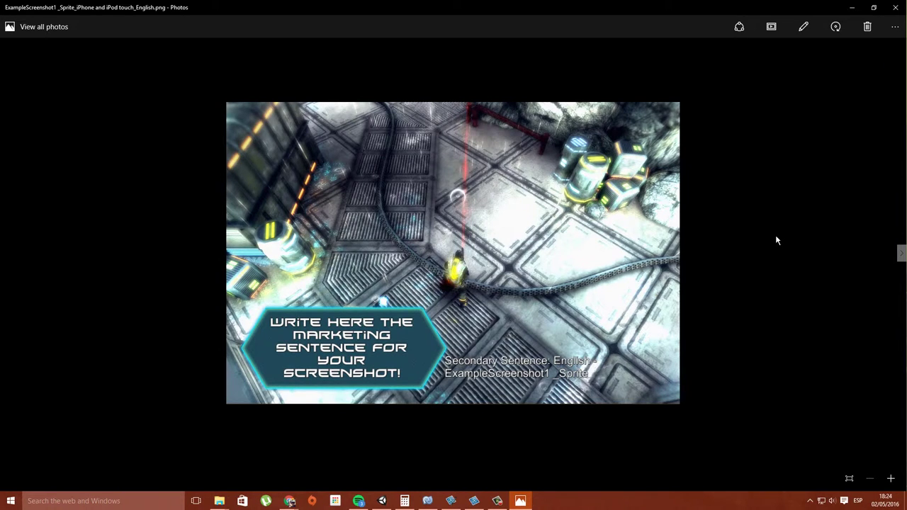
click(901, 253)
click(895, 7)
click(156, 106)
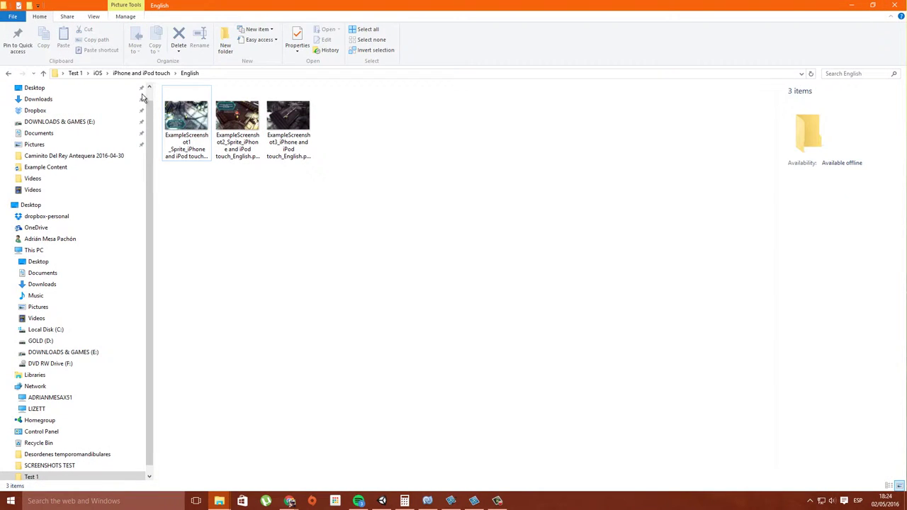
click(114, 73)
click(97, 74)
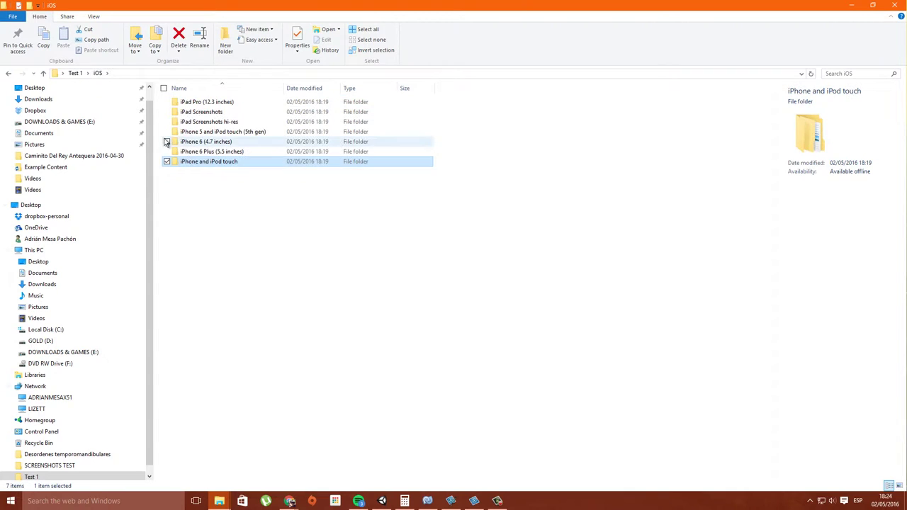
- View the first screenshot in Test 1 > Android > 1280x720 > English, then close Photos
key(alt+Left)
click(74, 73)
double_click(197, 102)
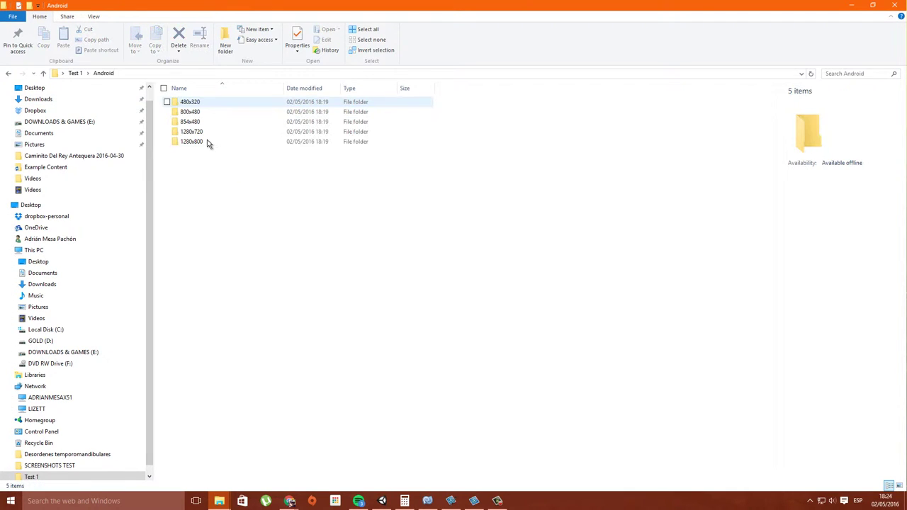
double_click(208, 131)
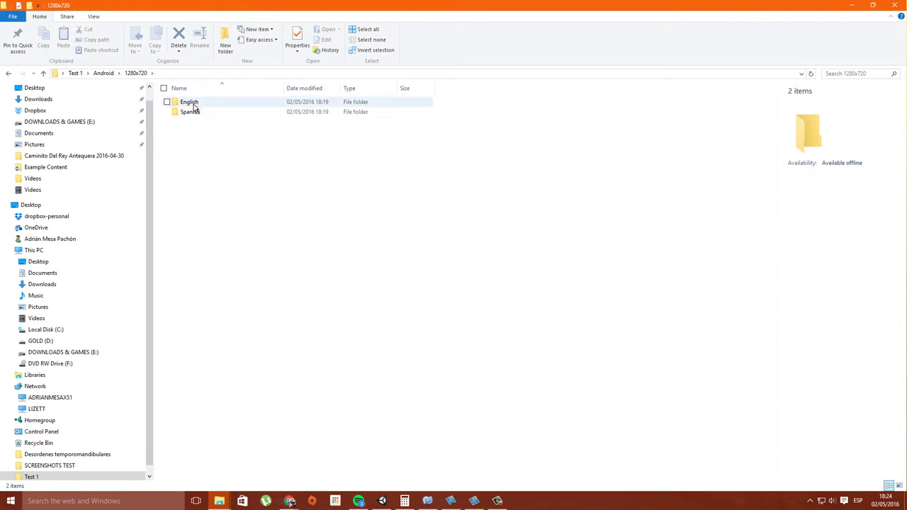
double_click(196, 101)
double_click(199, 127)
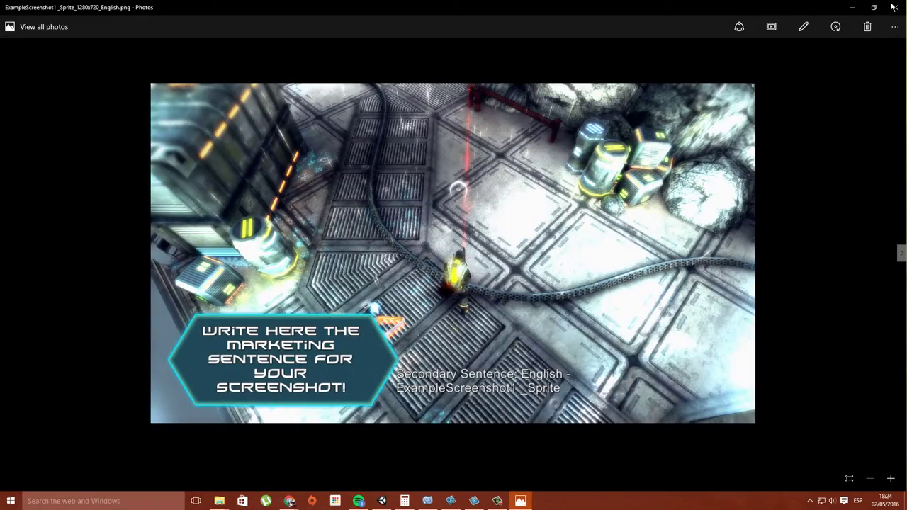
click(894, 7)
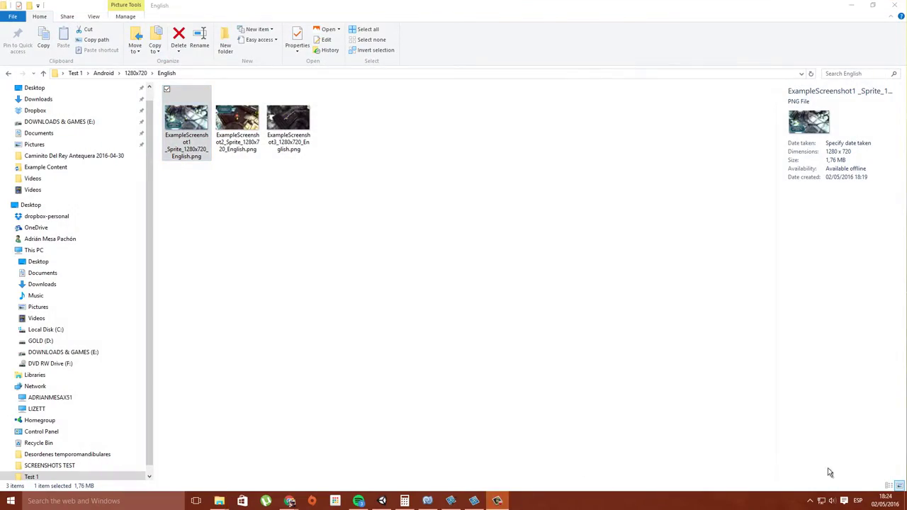